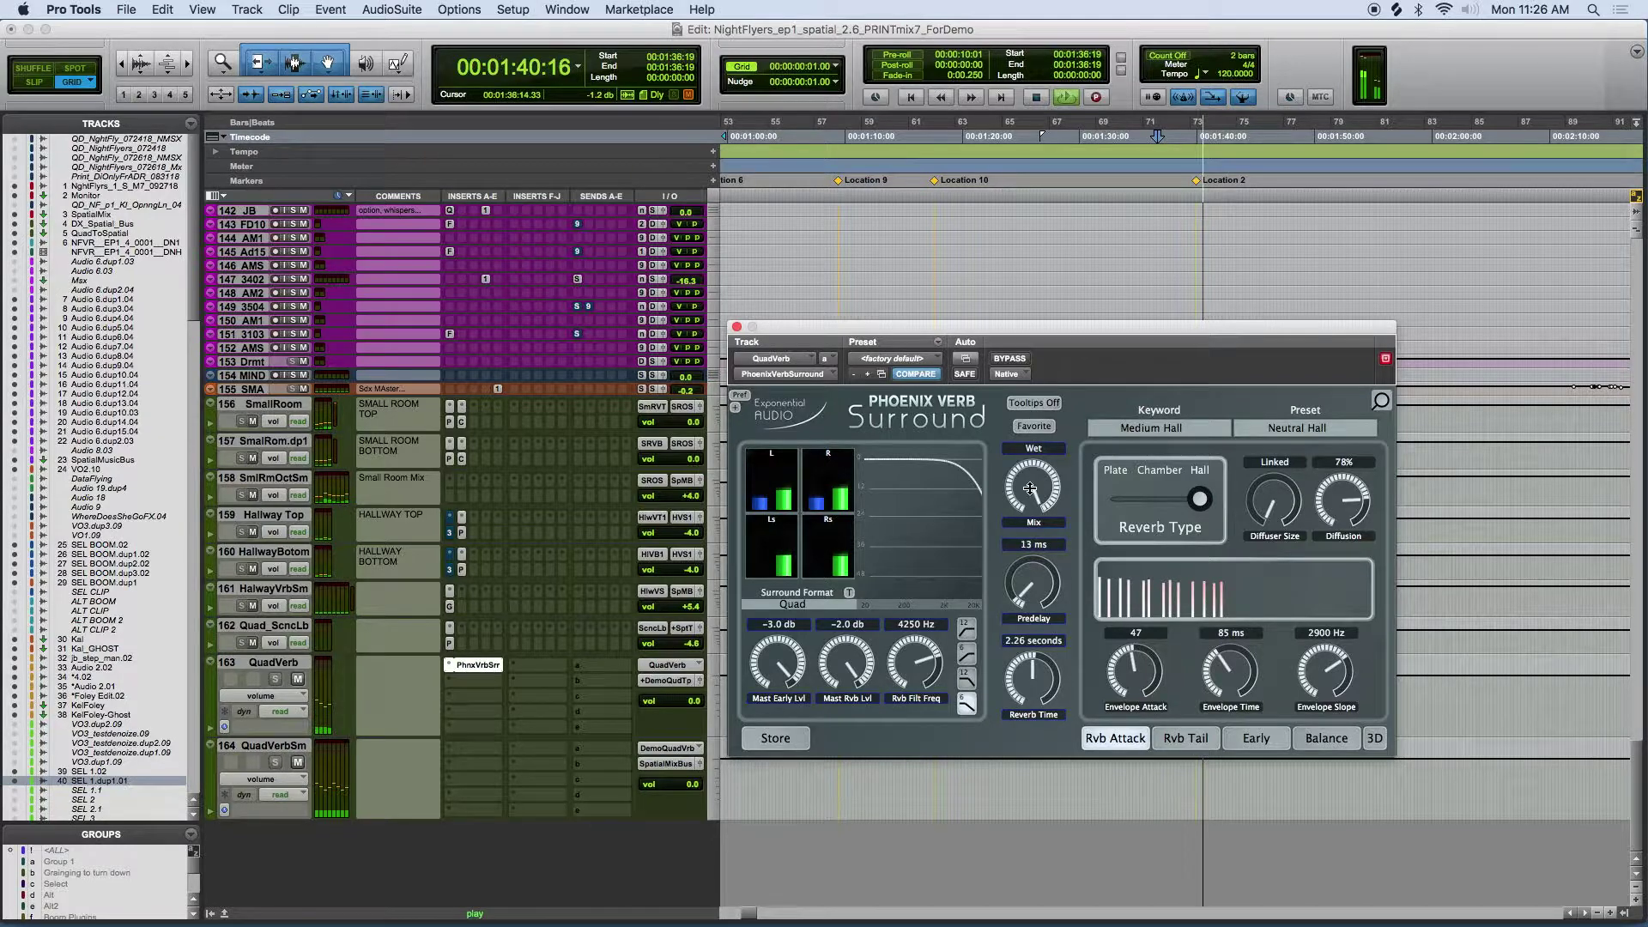
- Stop playback and, with the Hallway Bottom 3D link settings shown, bring the linked reverbs' Mix to 87 %
key("space")
left_click_drag(1029, 485, 1030, 541)
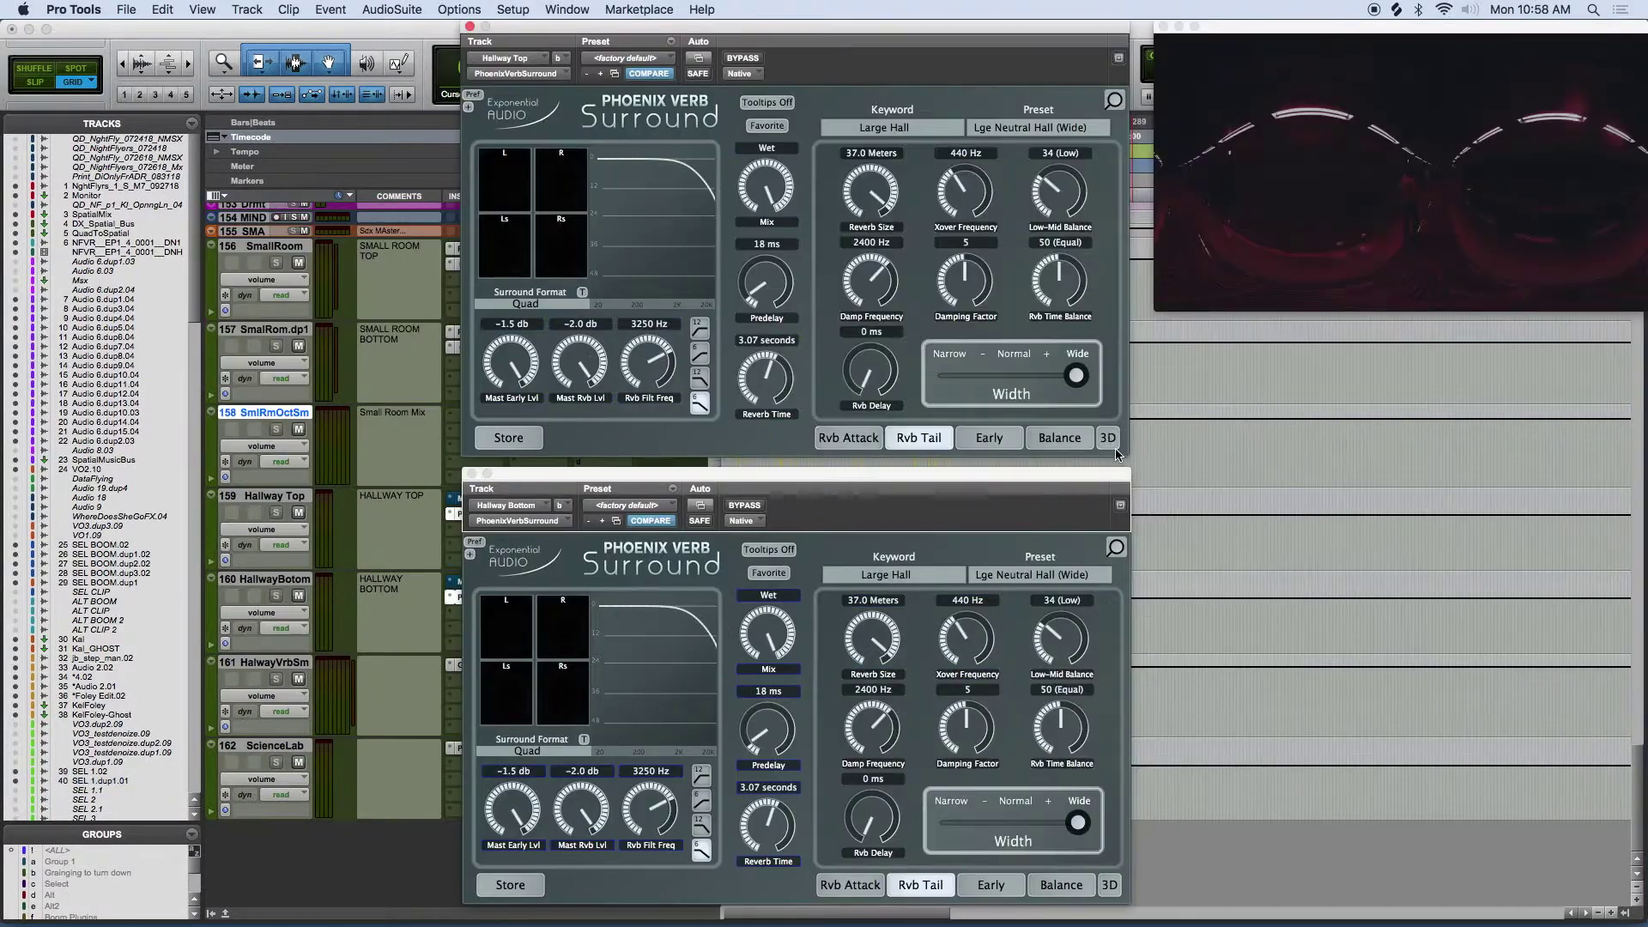
left_click(1110, 884)
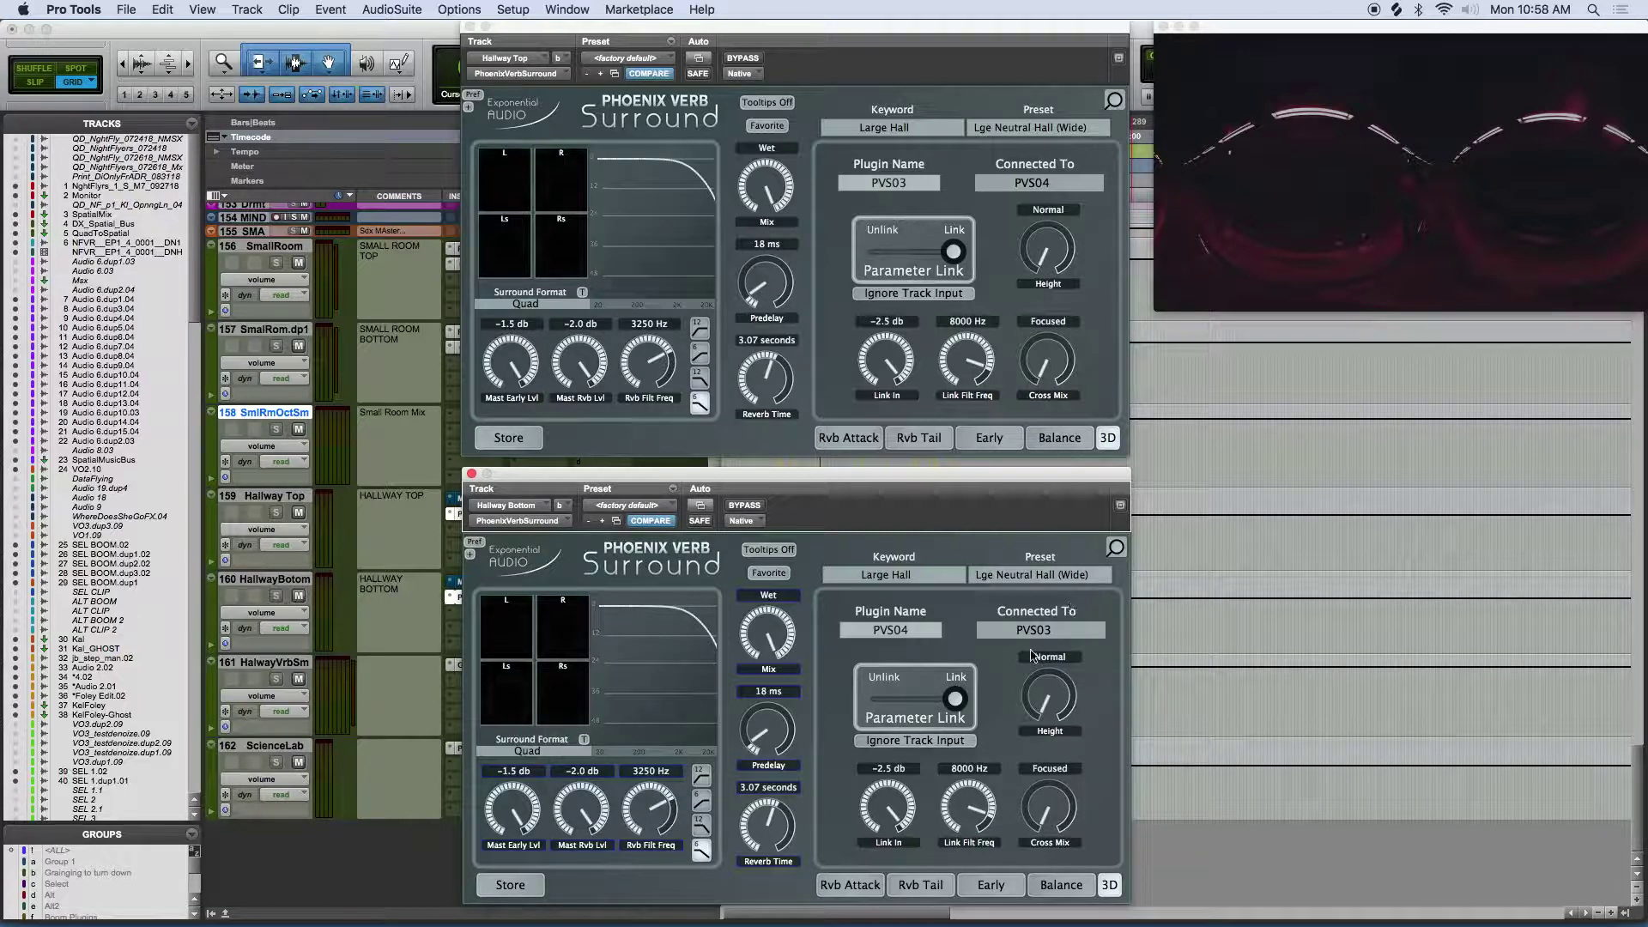
mouse_move(793, 181)
left_mouse_down()
mouse_move(798, 221)
mouse_move(814, 159)
left_mouse_up()
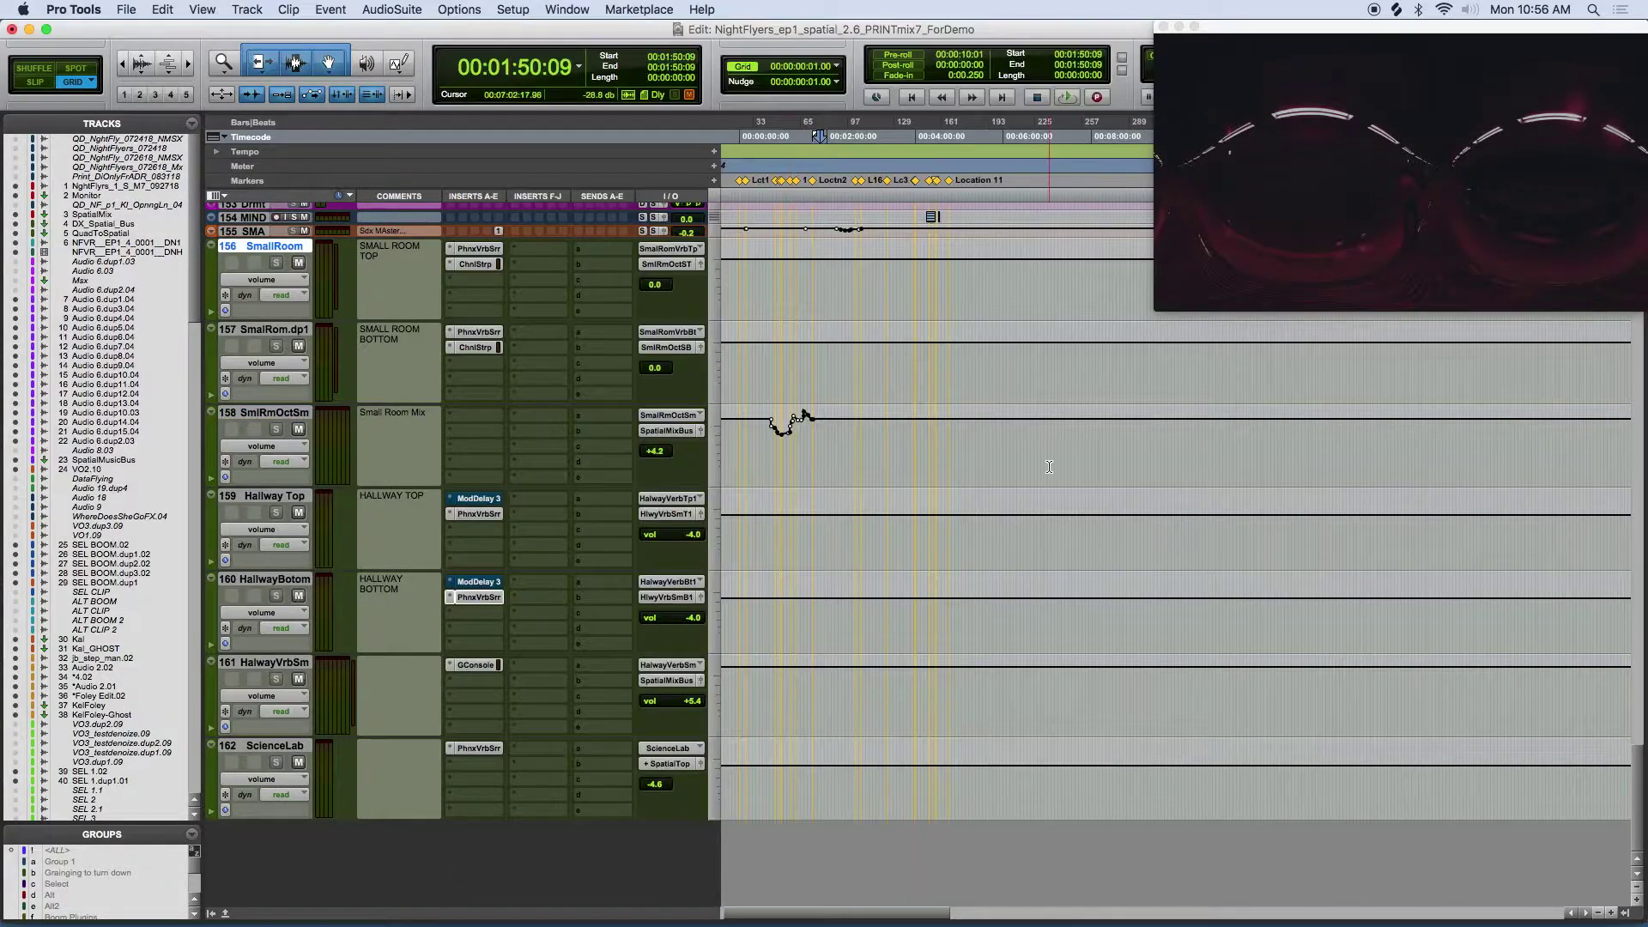
- In the I/O Setup Bus list, select the SmallRoomVerb bus with its sub-paths and move the window aside
left_click(512, 10)
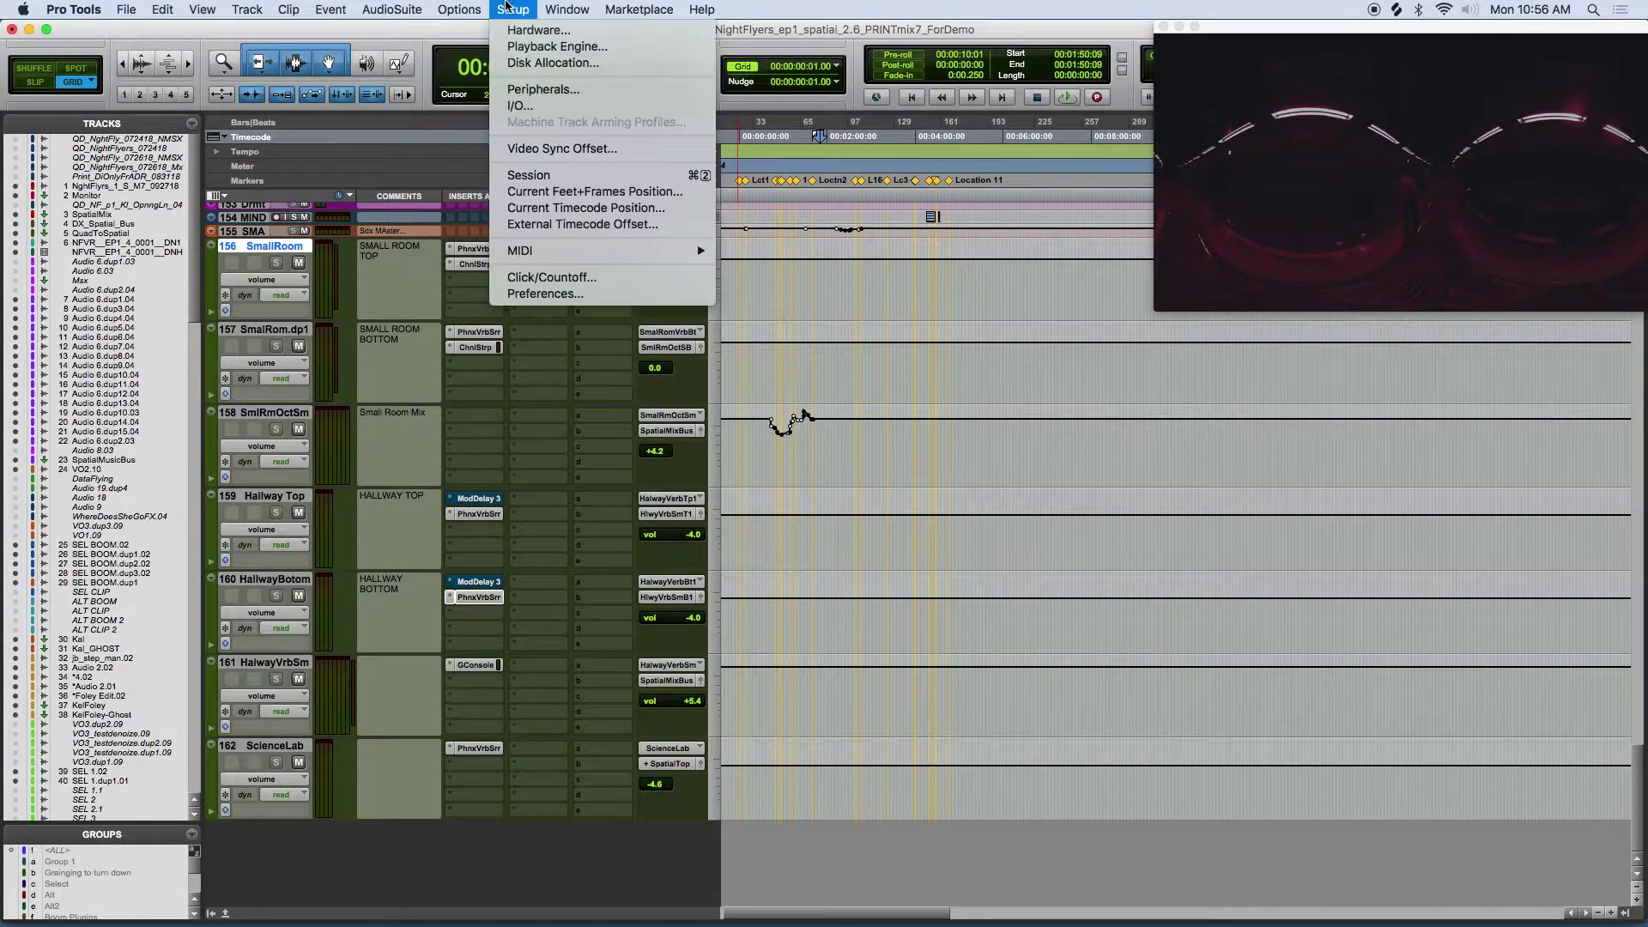
left_click(544, 107)
scroll(675, 481, "down", 10)
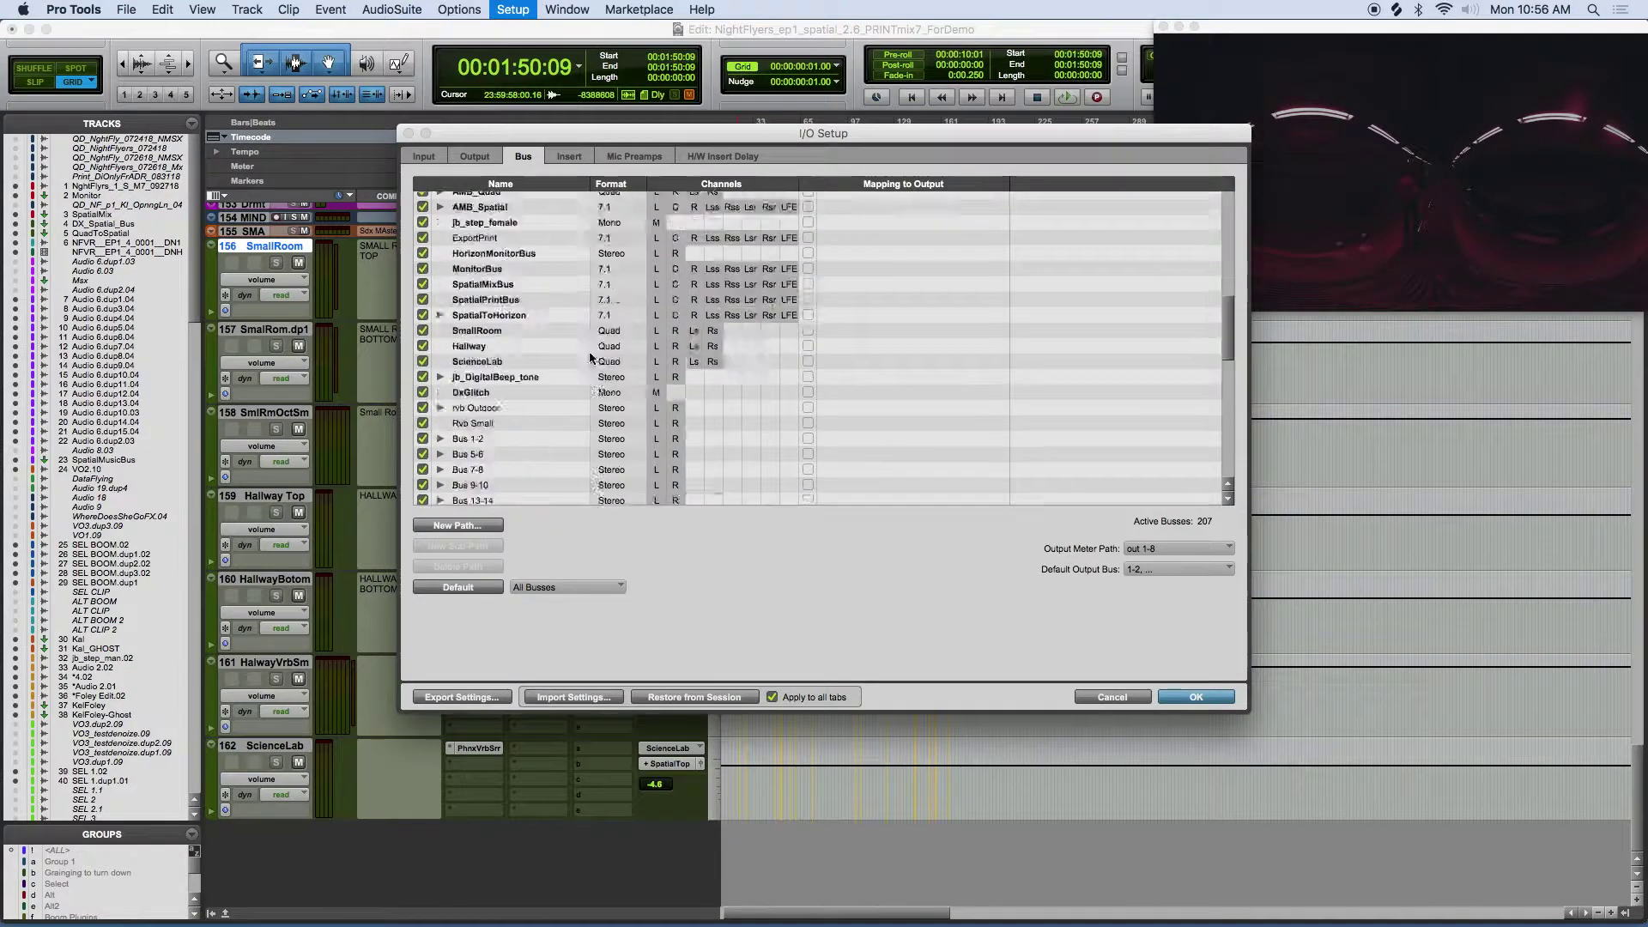
left_click(485, 311)
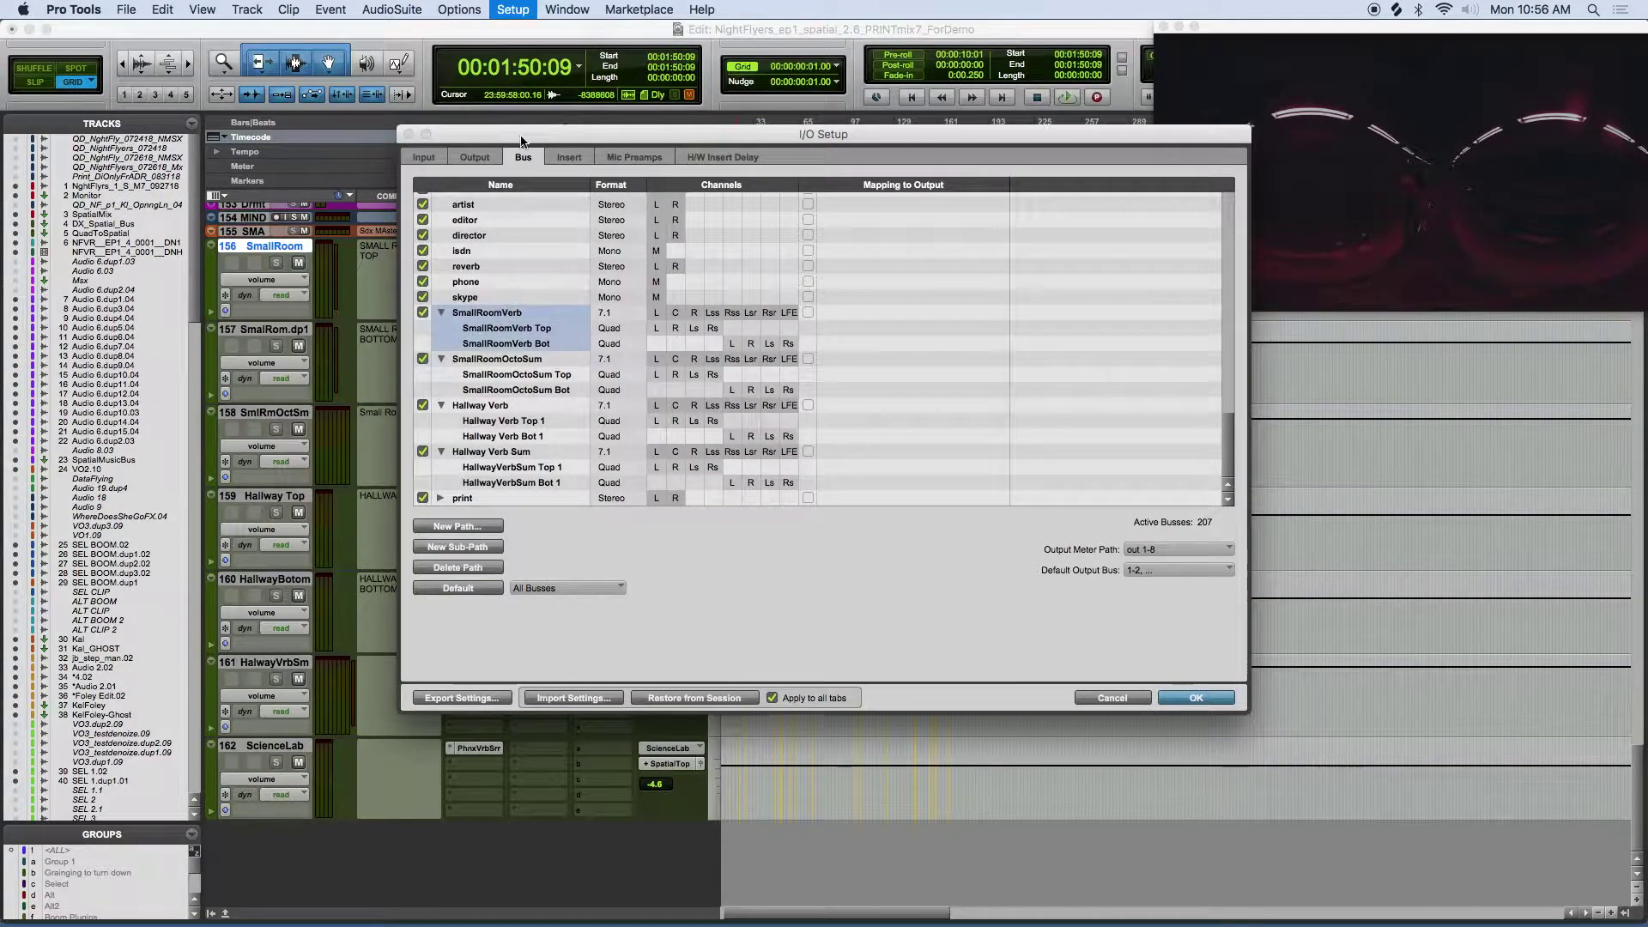
left_click_drag(519, 141, 775, 102)
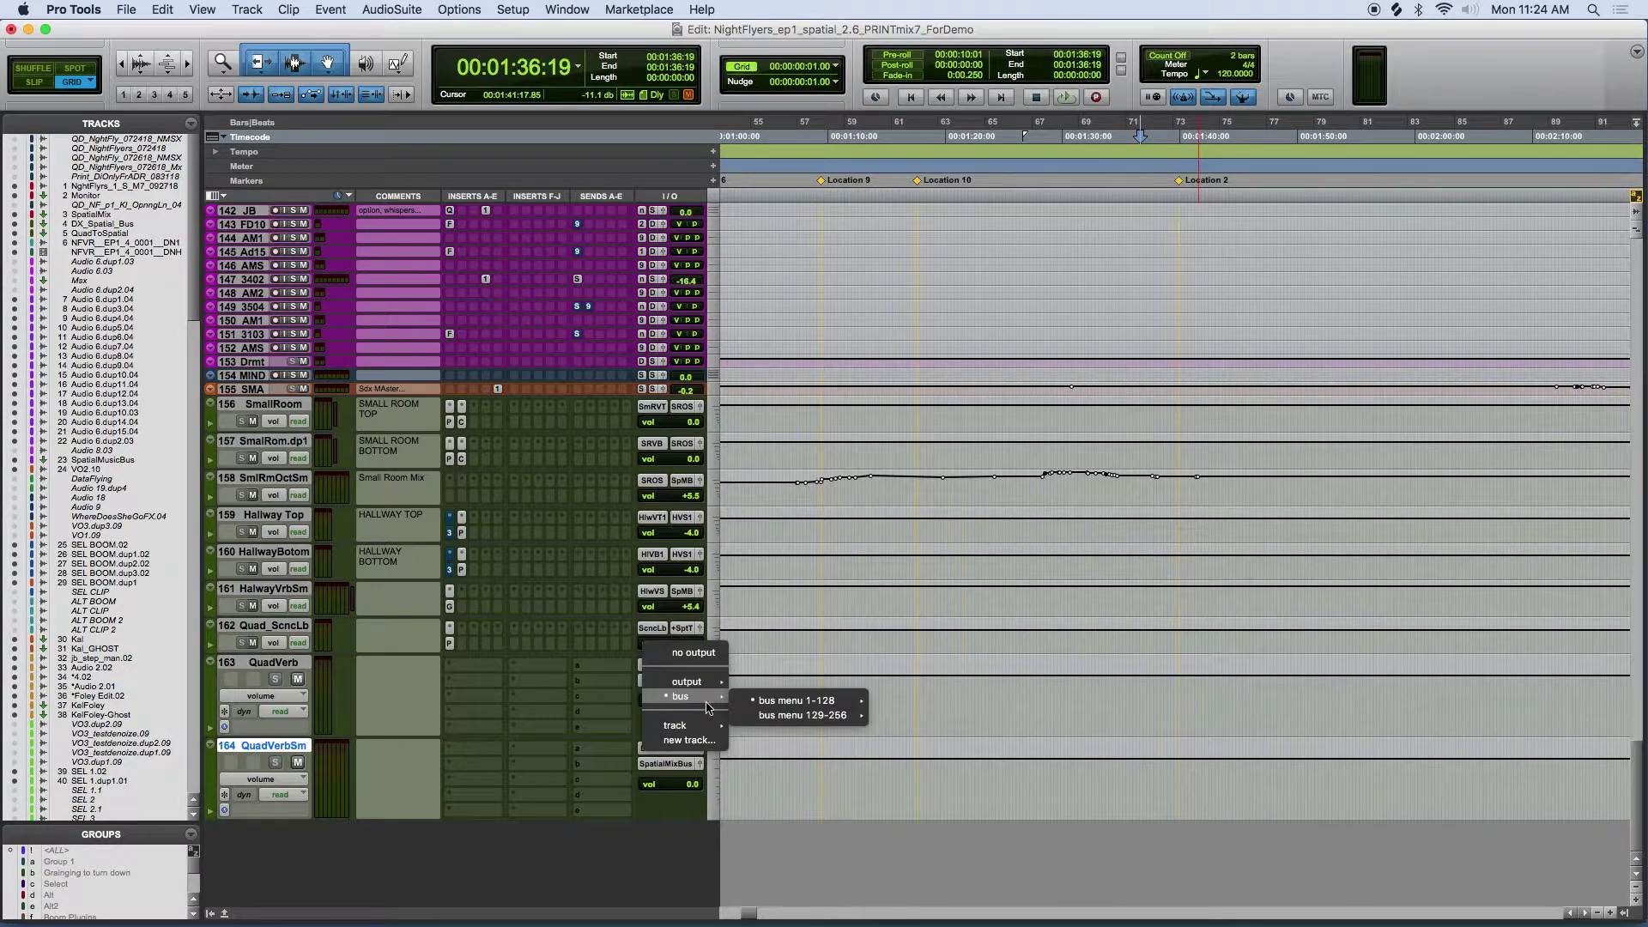
- Feed QuadVerbSm from DemoQuadVrb, keep DemoQuadTop on QuadVerb, name DemoQuadBot and remap DemoQuadTop's R channel
mouse_move(764, 718)
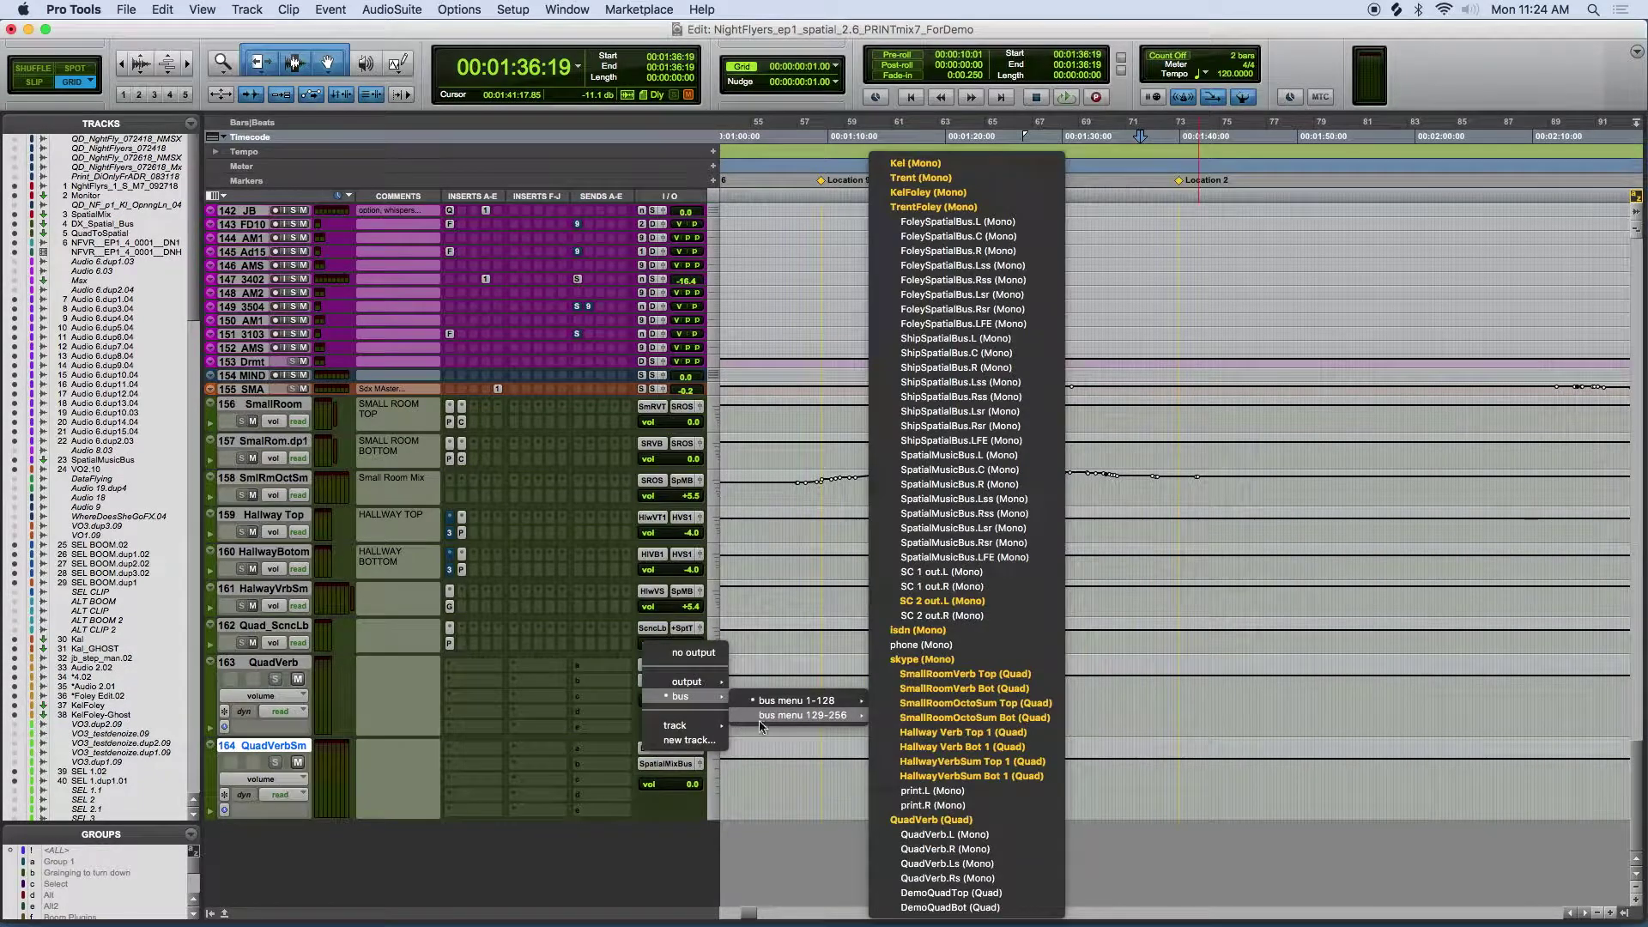
left_click(1002, 891)
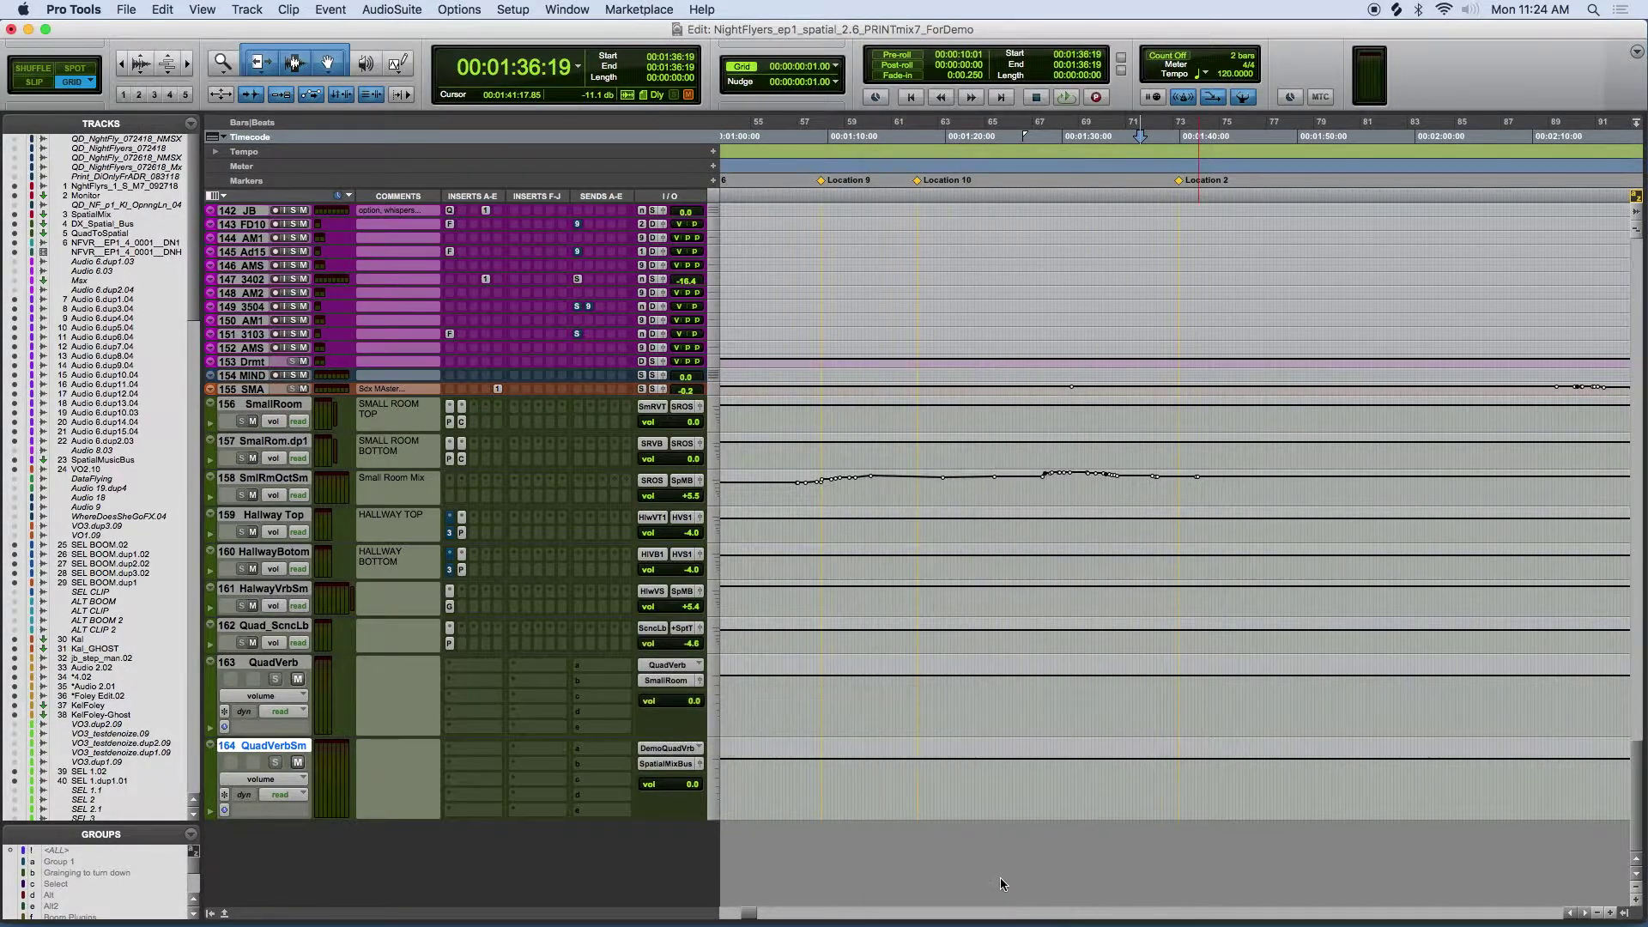
left_click(679, 680)
mouse_move(705, 696)
mouse_move(802, 715)
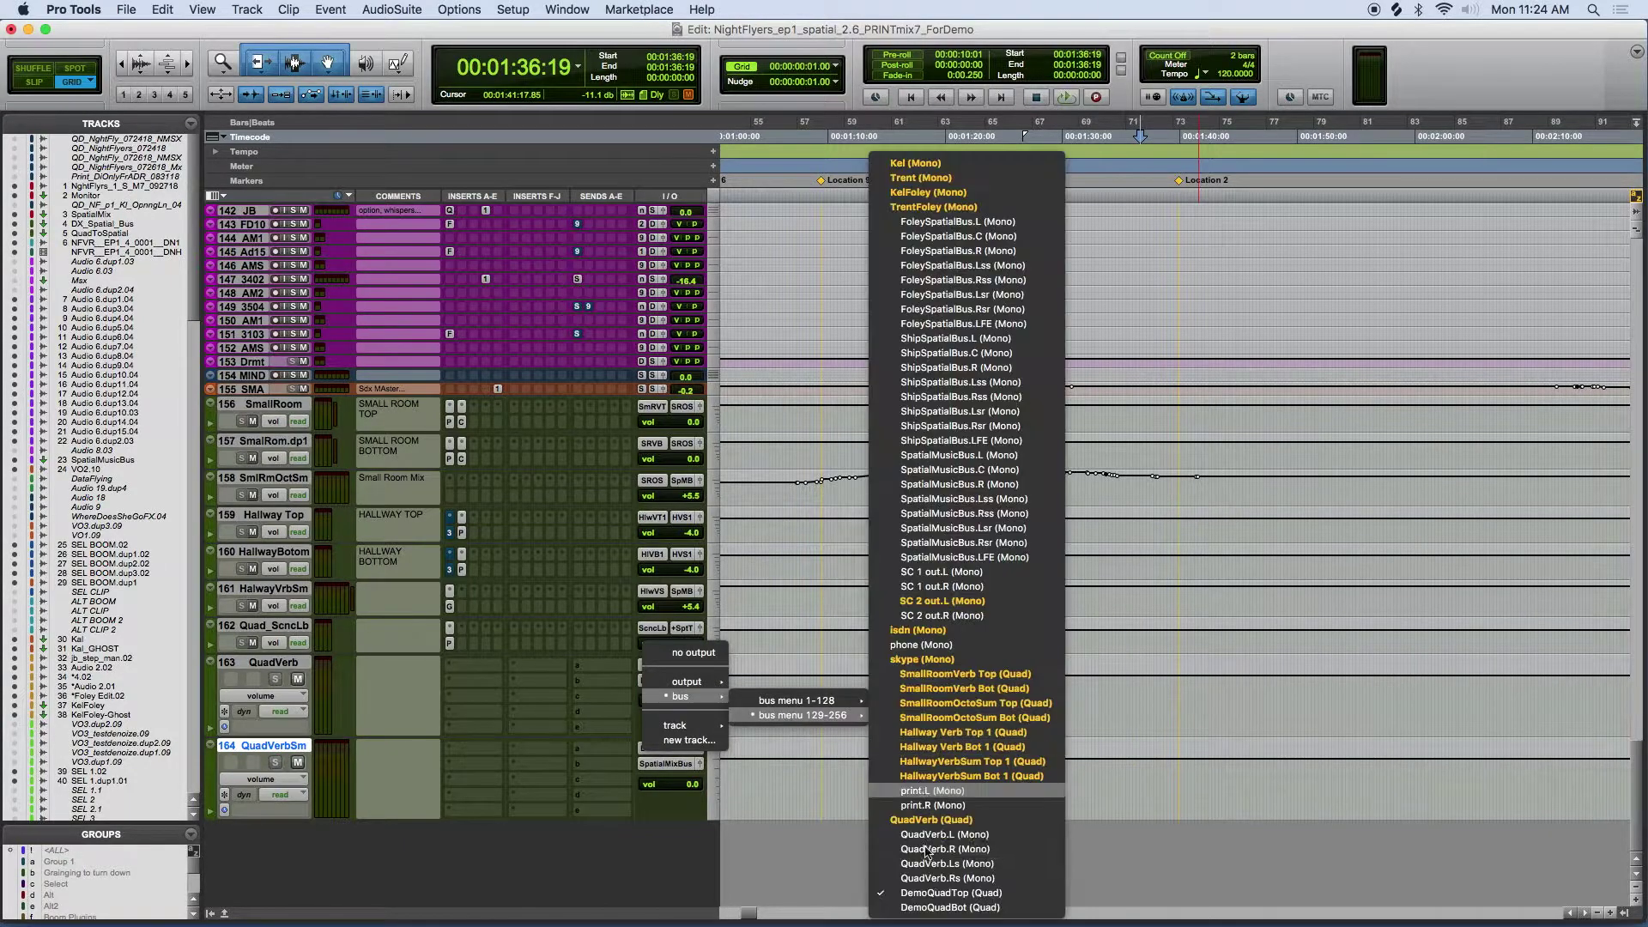
left_click(802, 807)
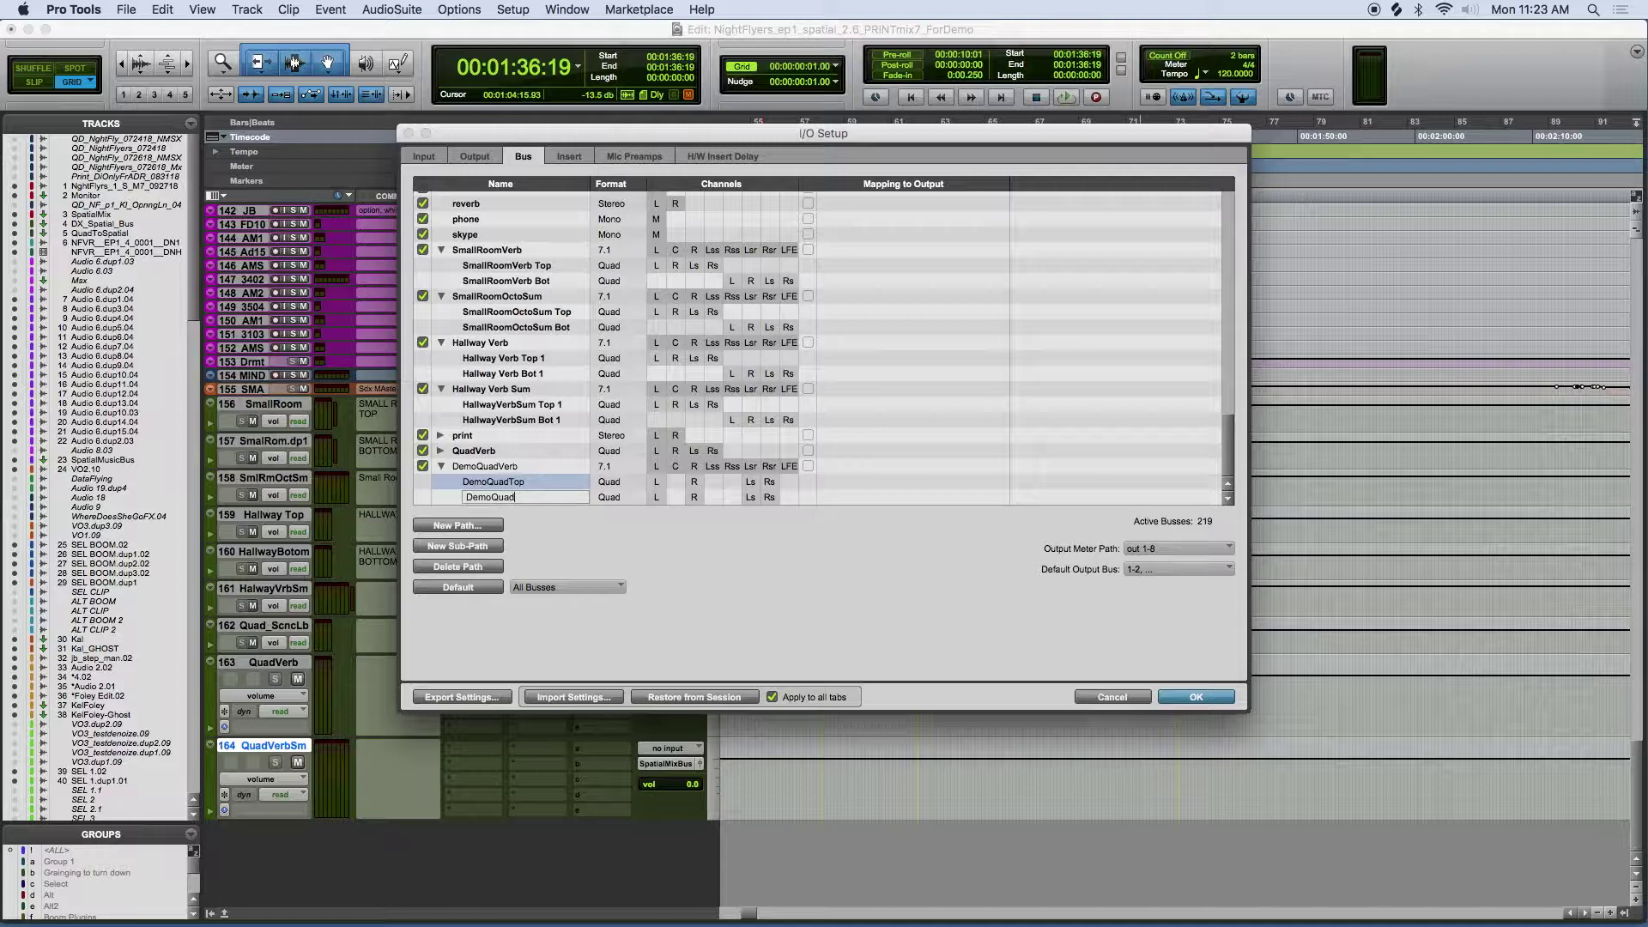
key("Return")
left_click_drag(698, 485, 732, 498)
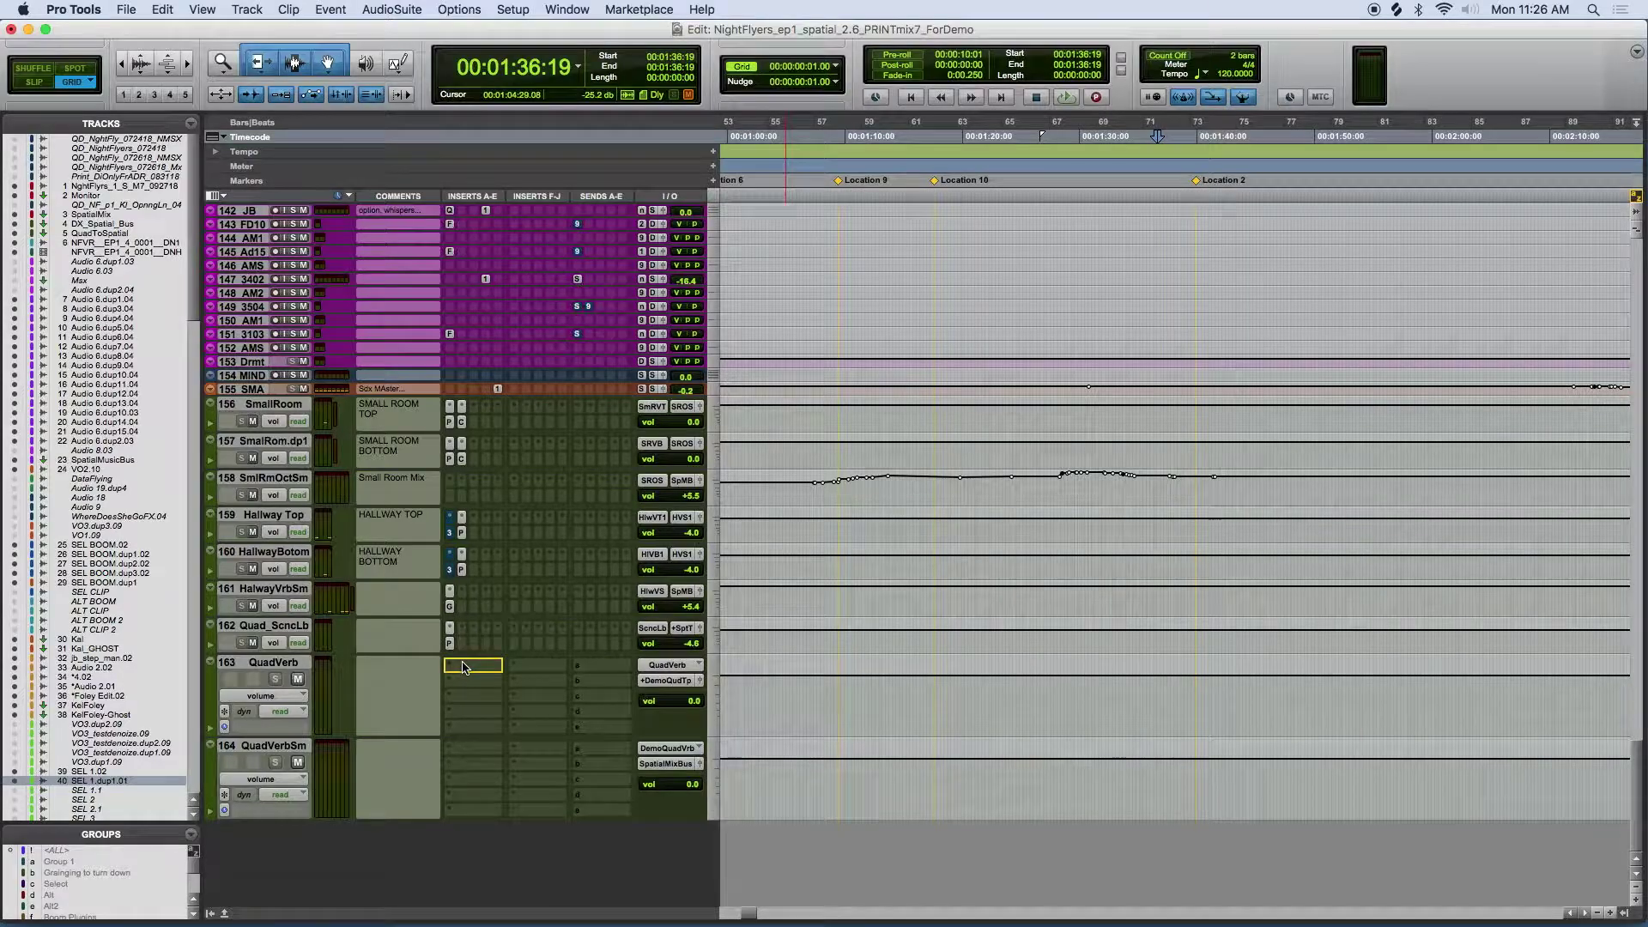
- Play QuadVerb's Phoenix Verb Surround, checking its 3D and Rvb Attack tabs, and lower Mix to 91 %
left_click(477, 665)
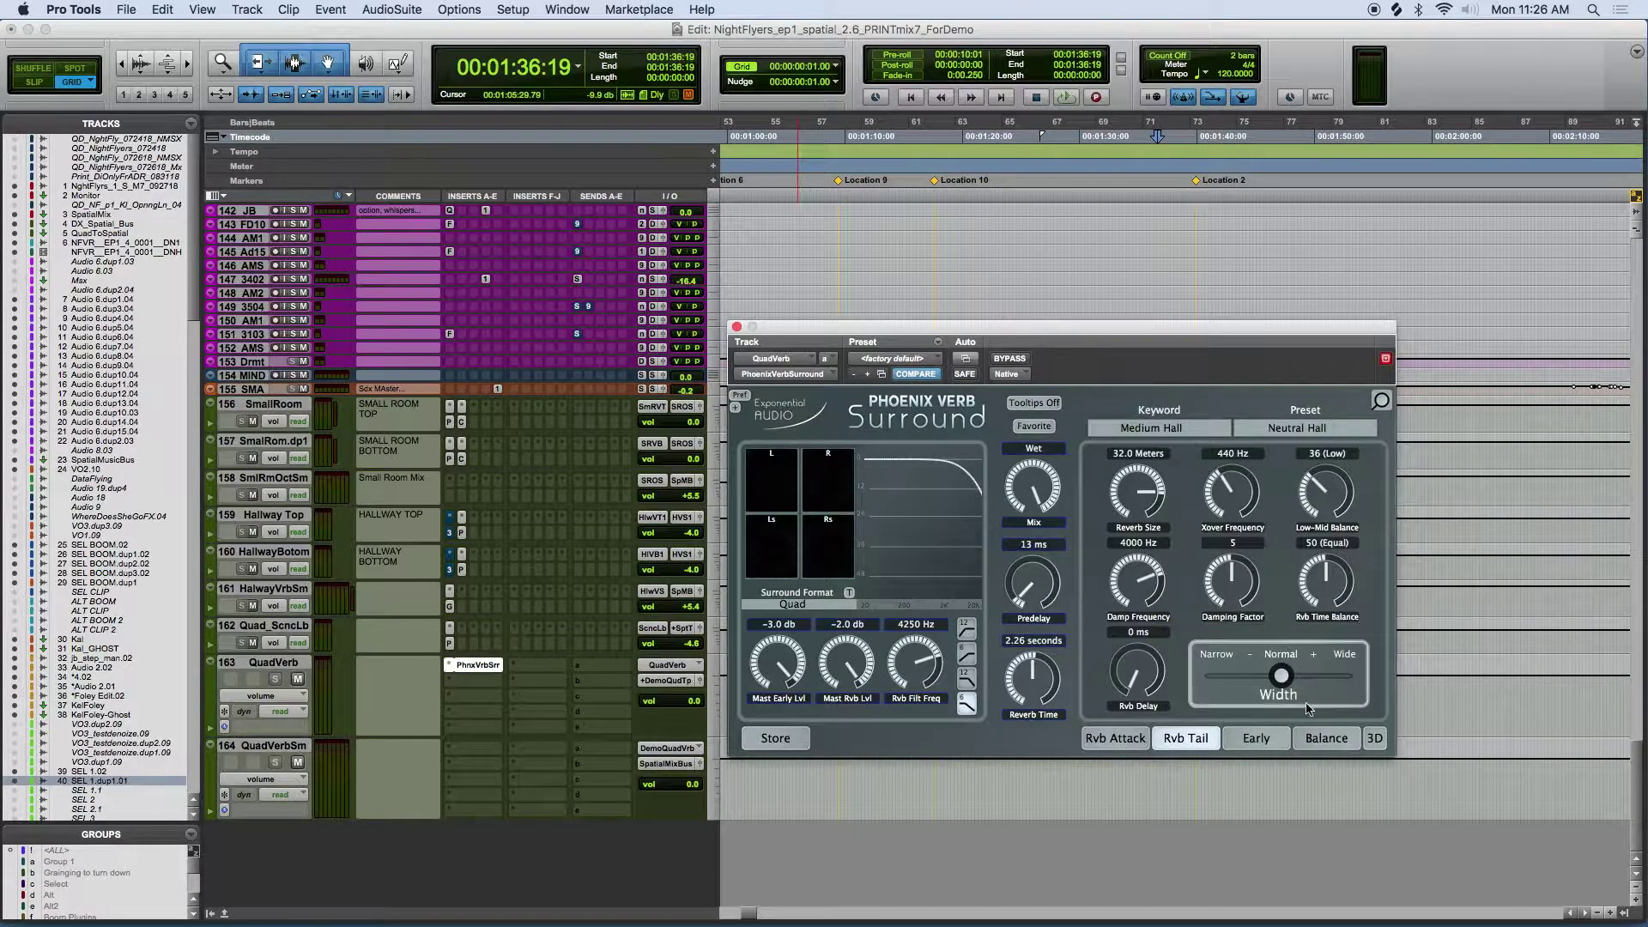
left_click(1374, 739)
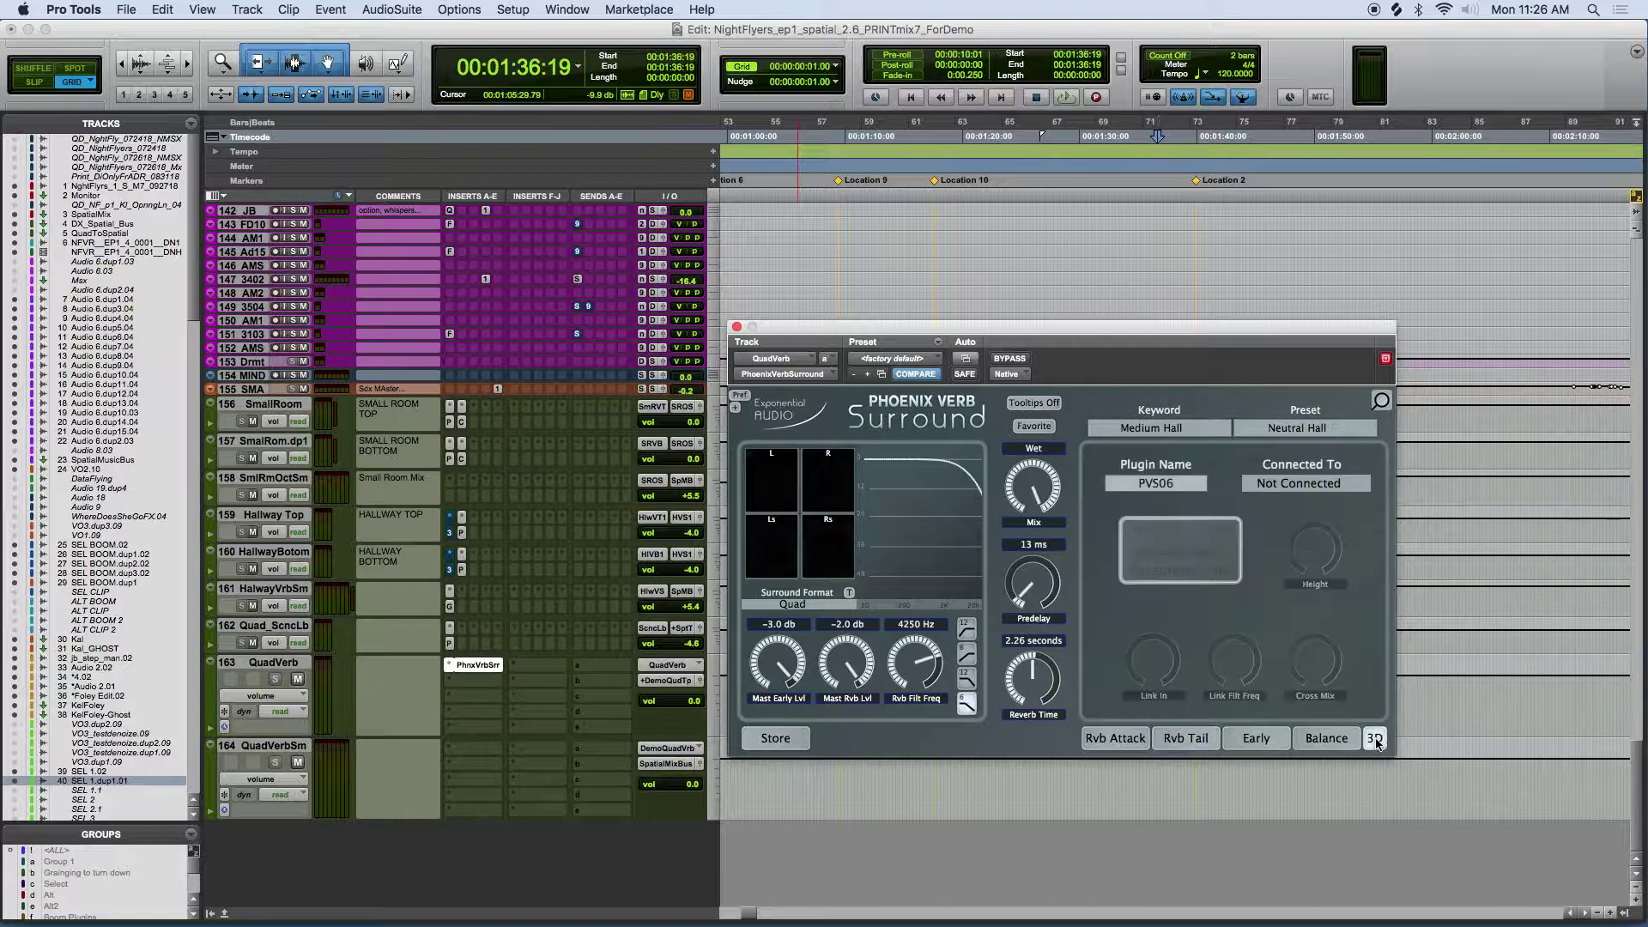
left_click(1115, 738)
key("space")
left_click_drag(1036, 489, 1063, 495)
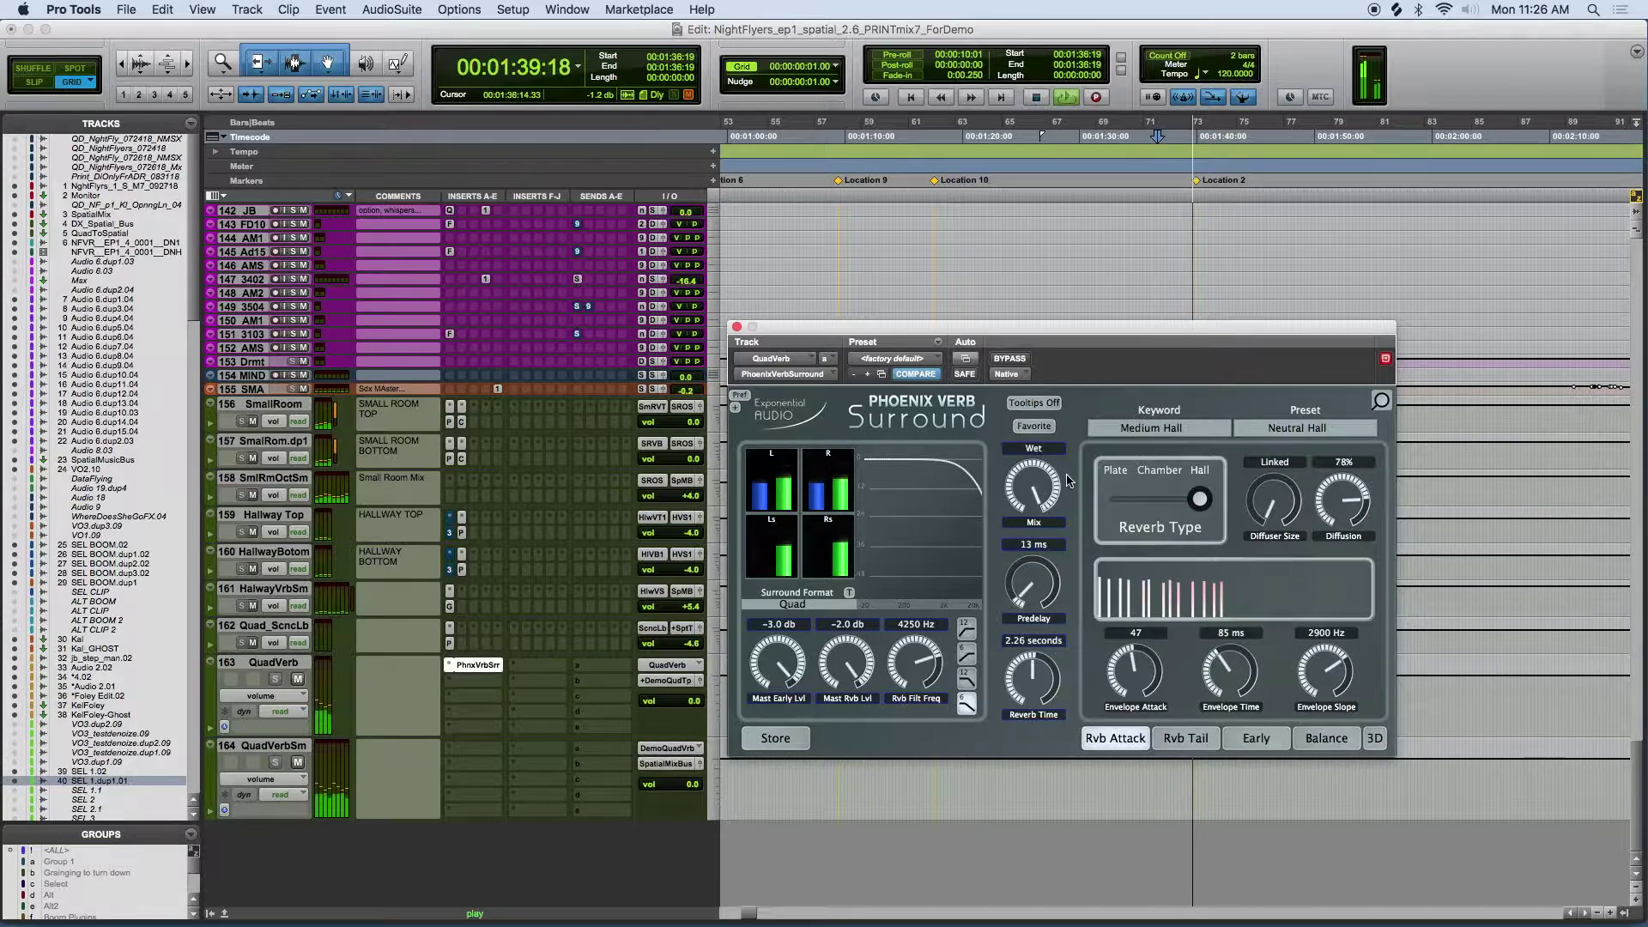
key("space")
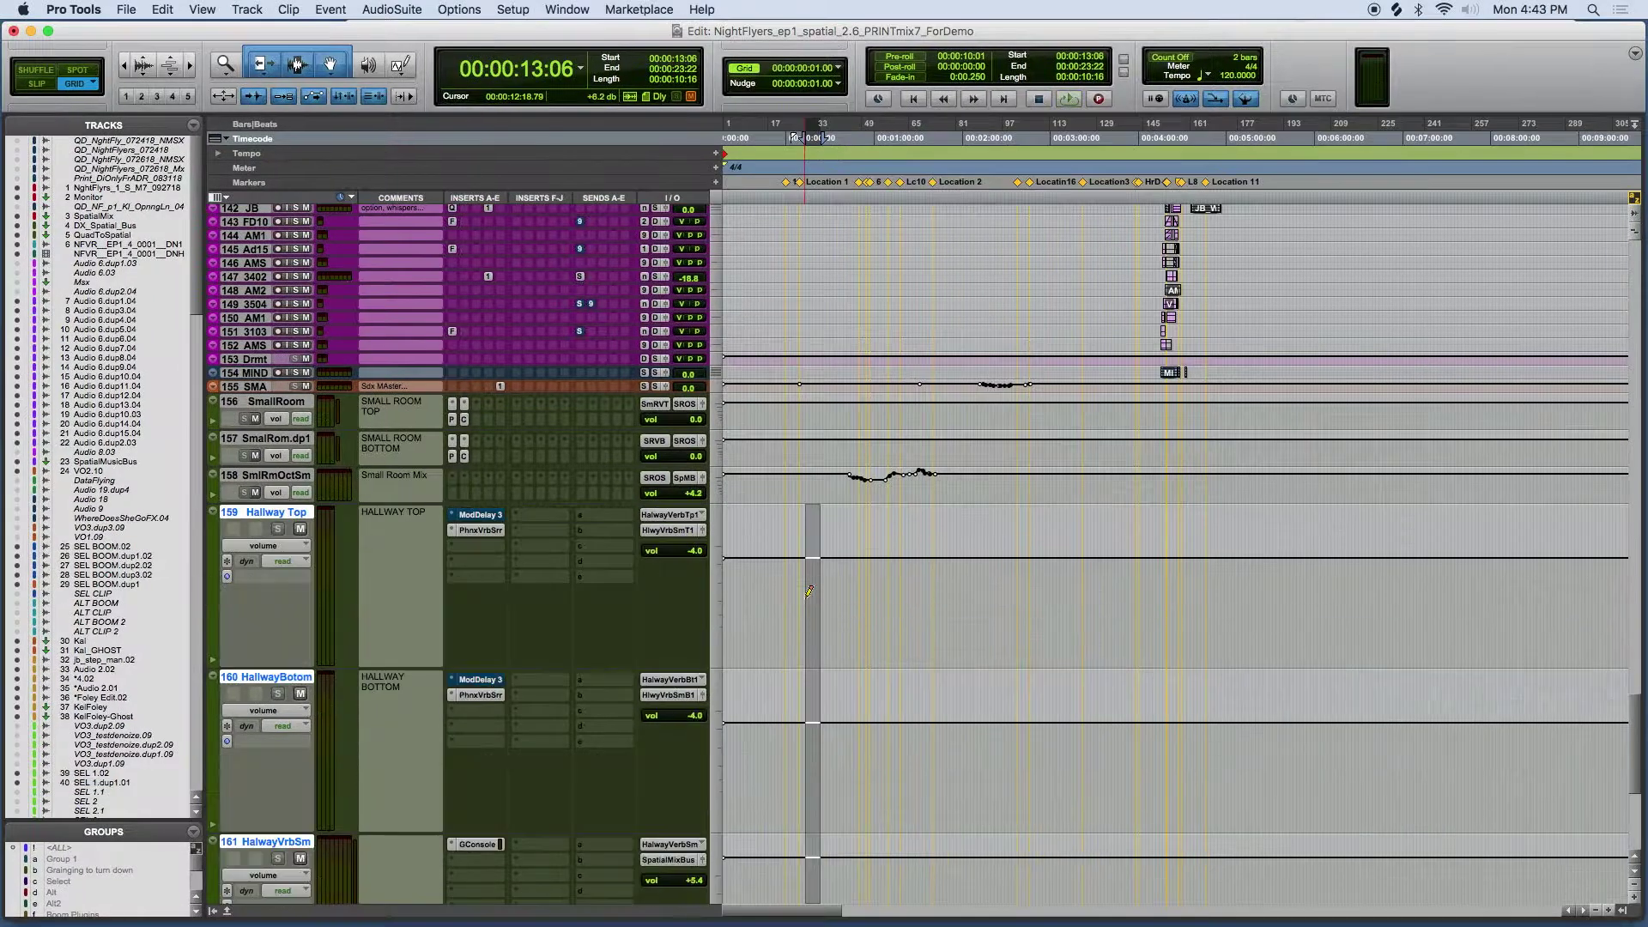
- Insert Mach1 M1-Panner (mono/7.1) on track 165 and accept the removed-outputs warning
scroll(724, 632, "down", 5)
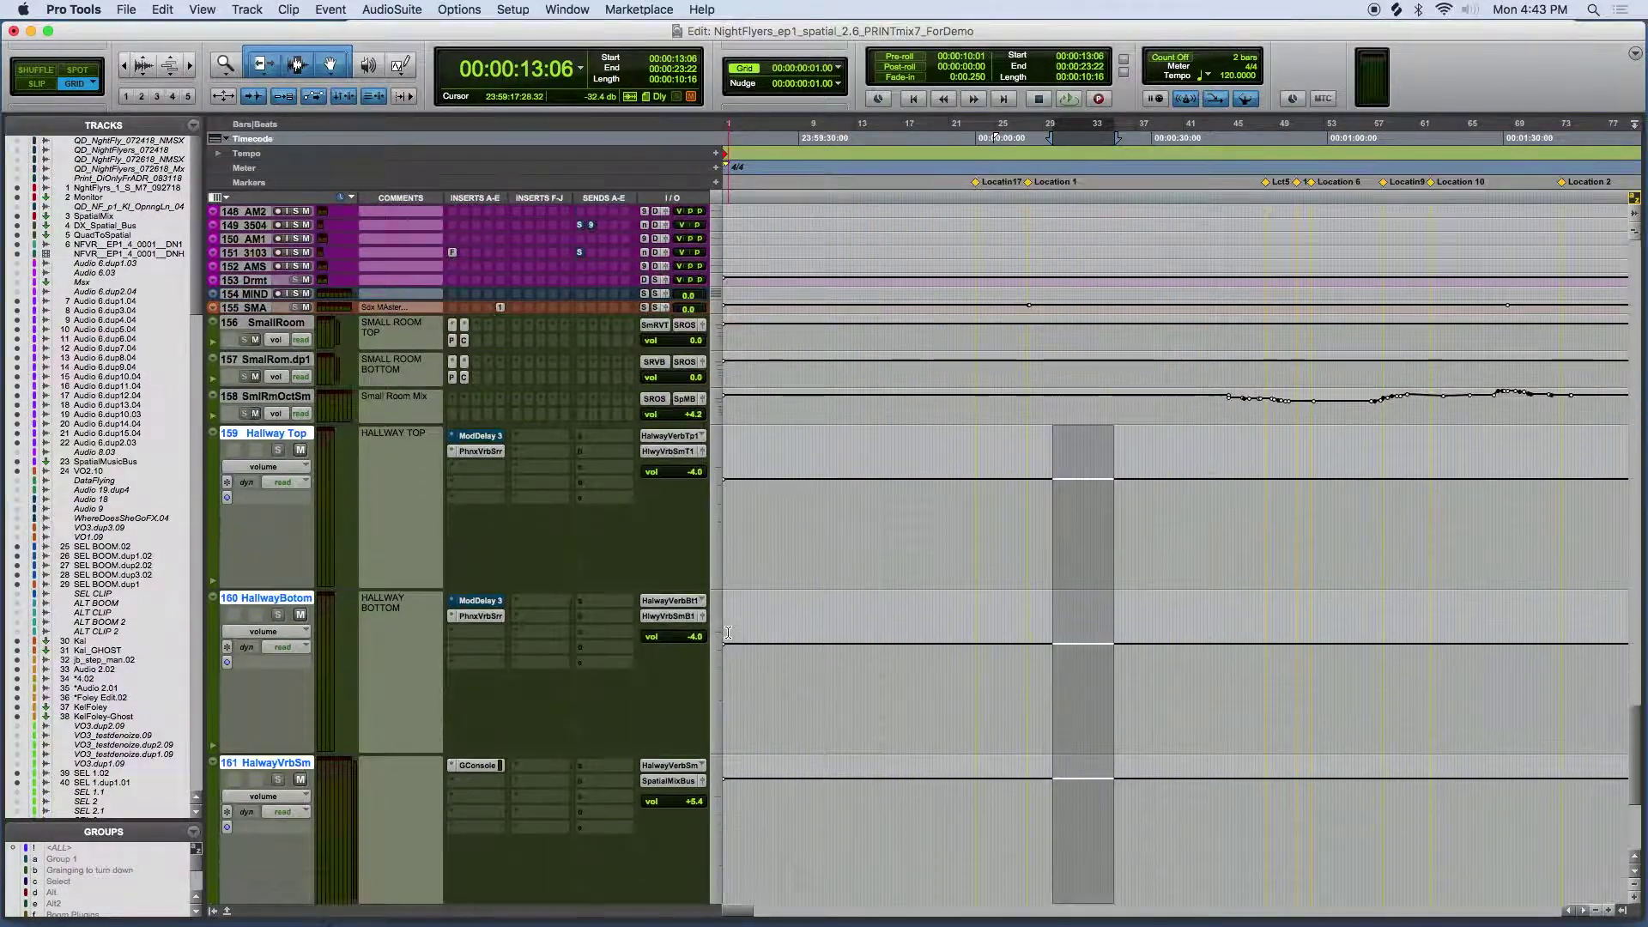
scroll(728, 633, "down", 1)
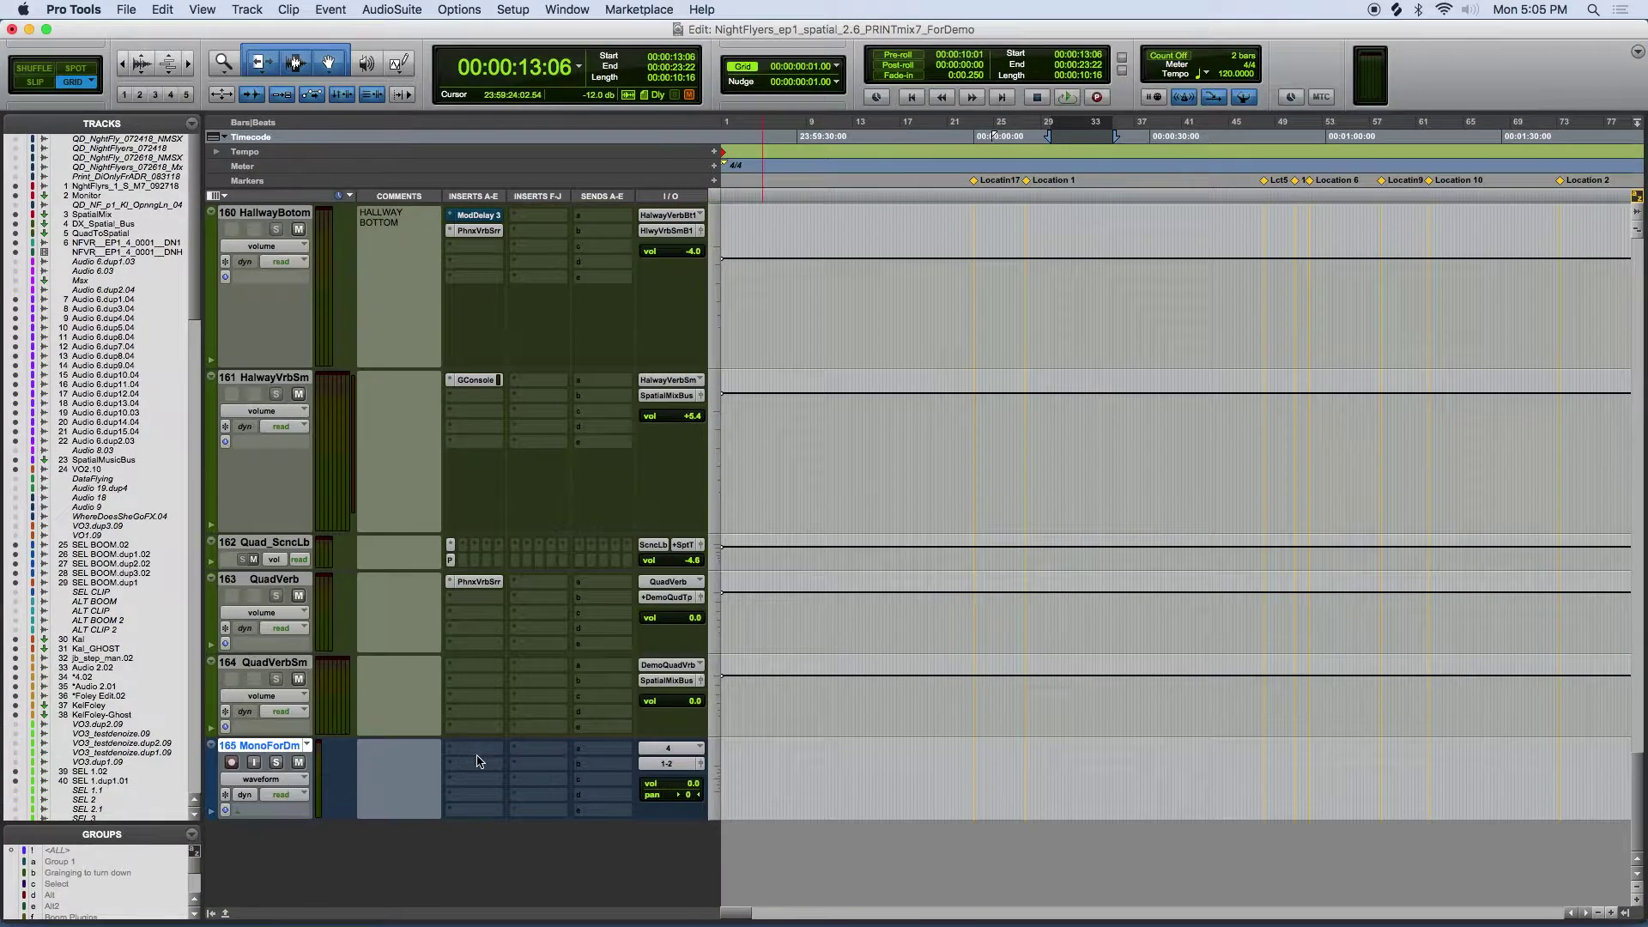
left_click(482, 811)
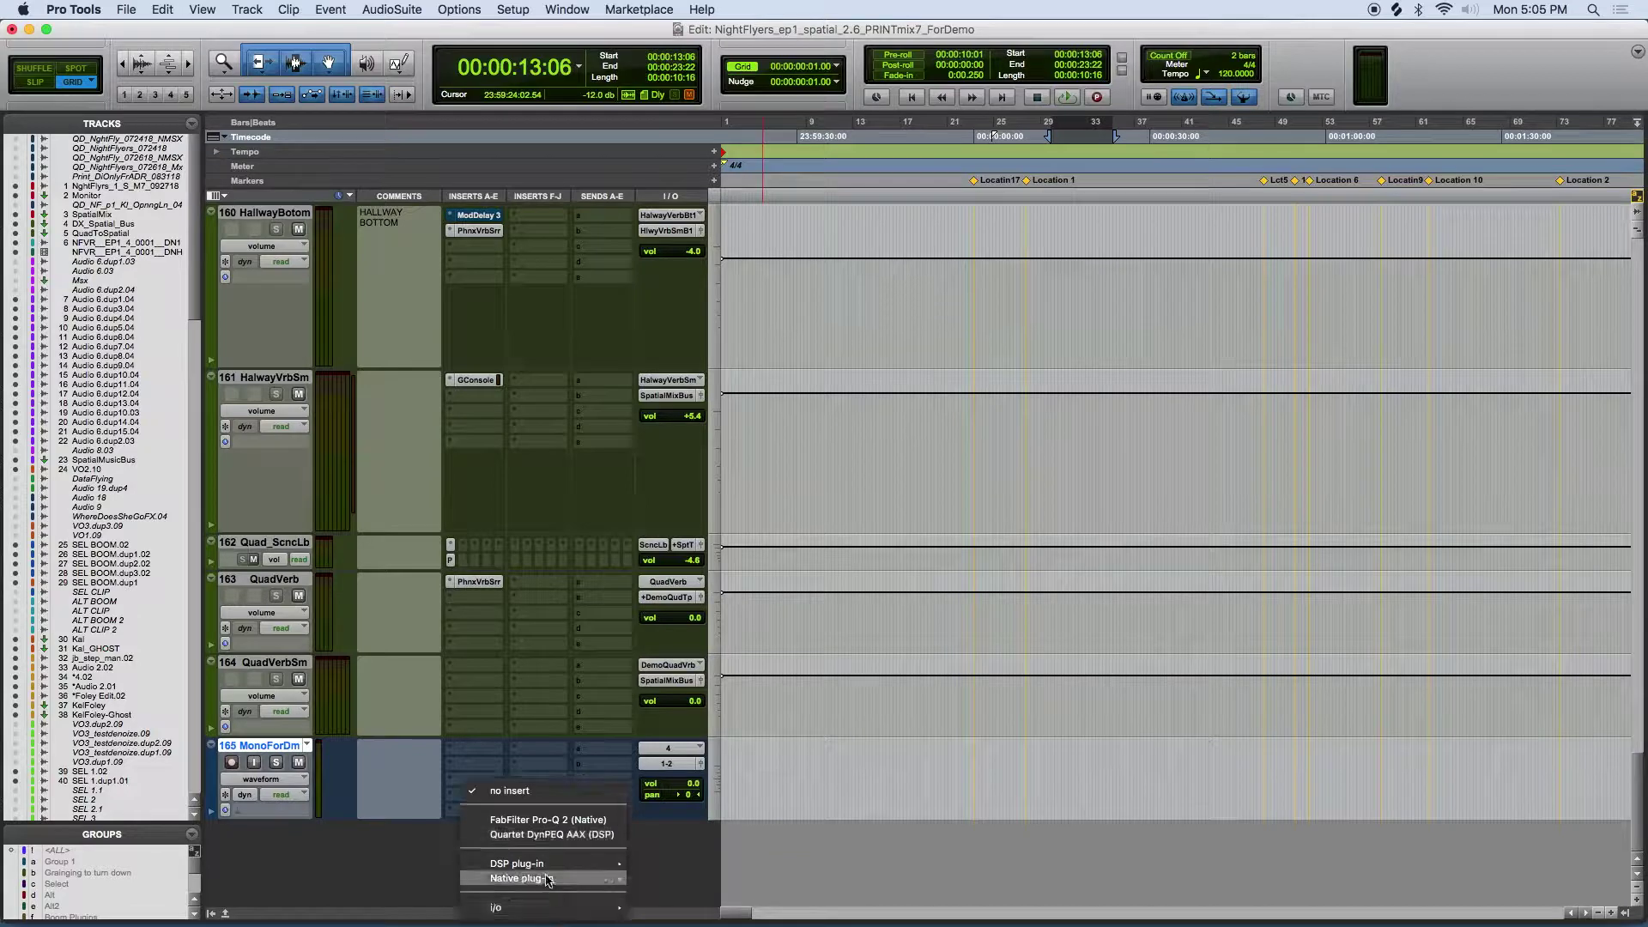
mouse_move(549, 878)
mouse_move(729, 587)
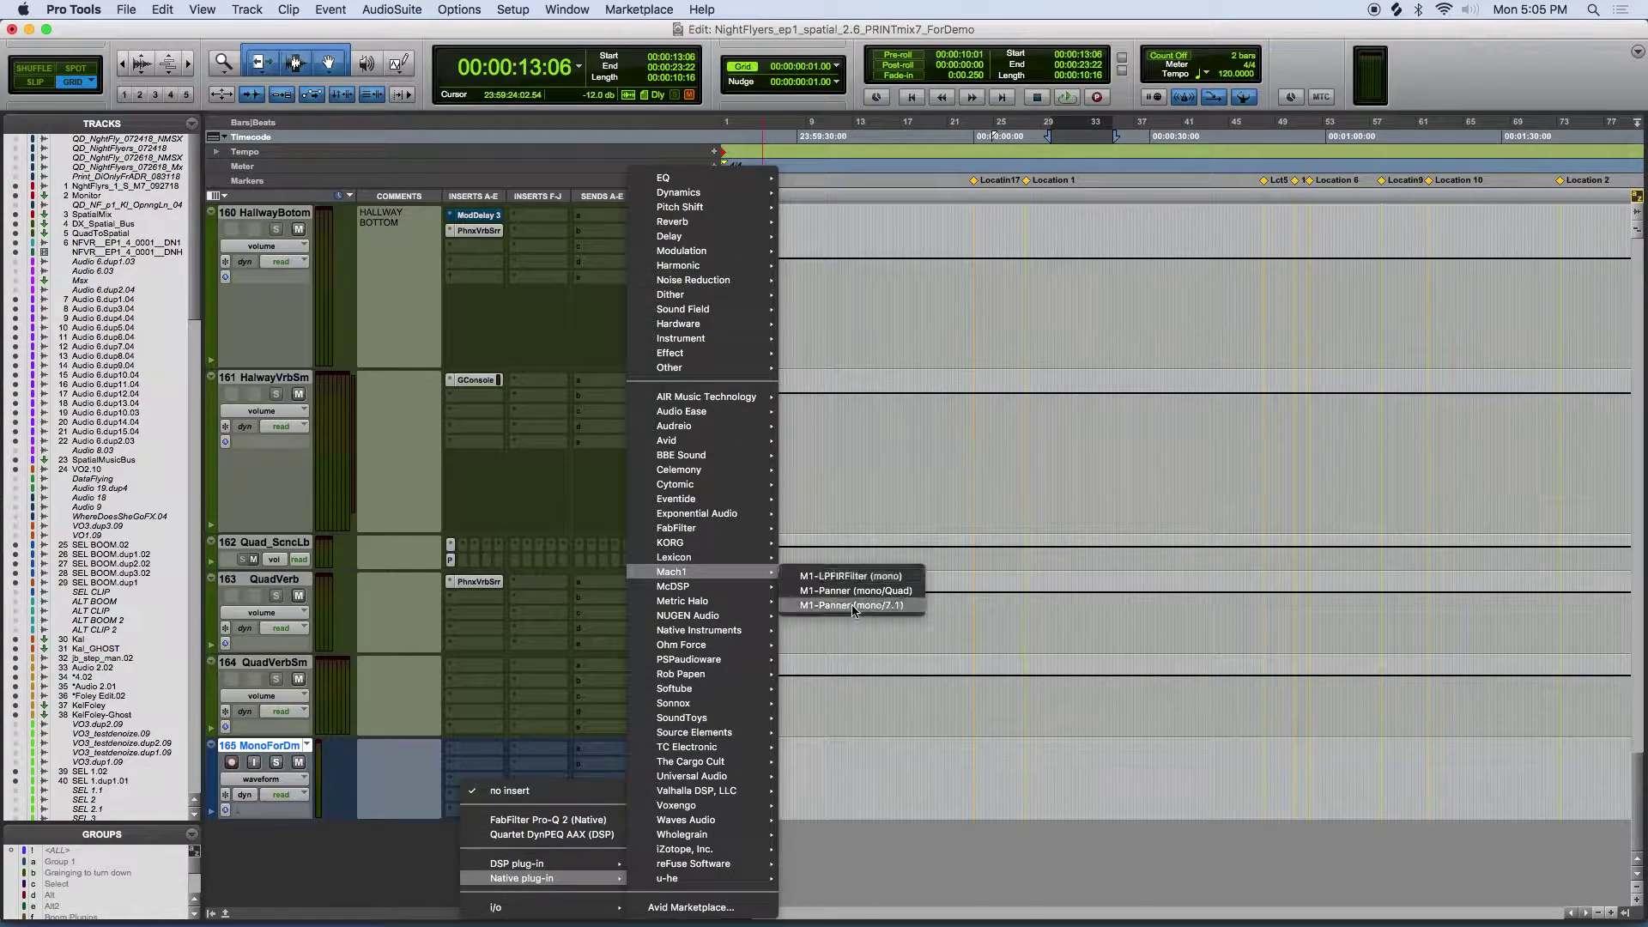
left_click(846, 604)
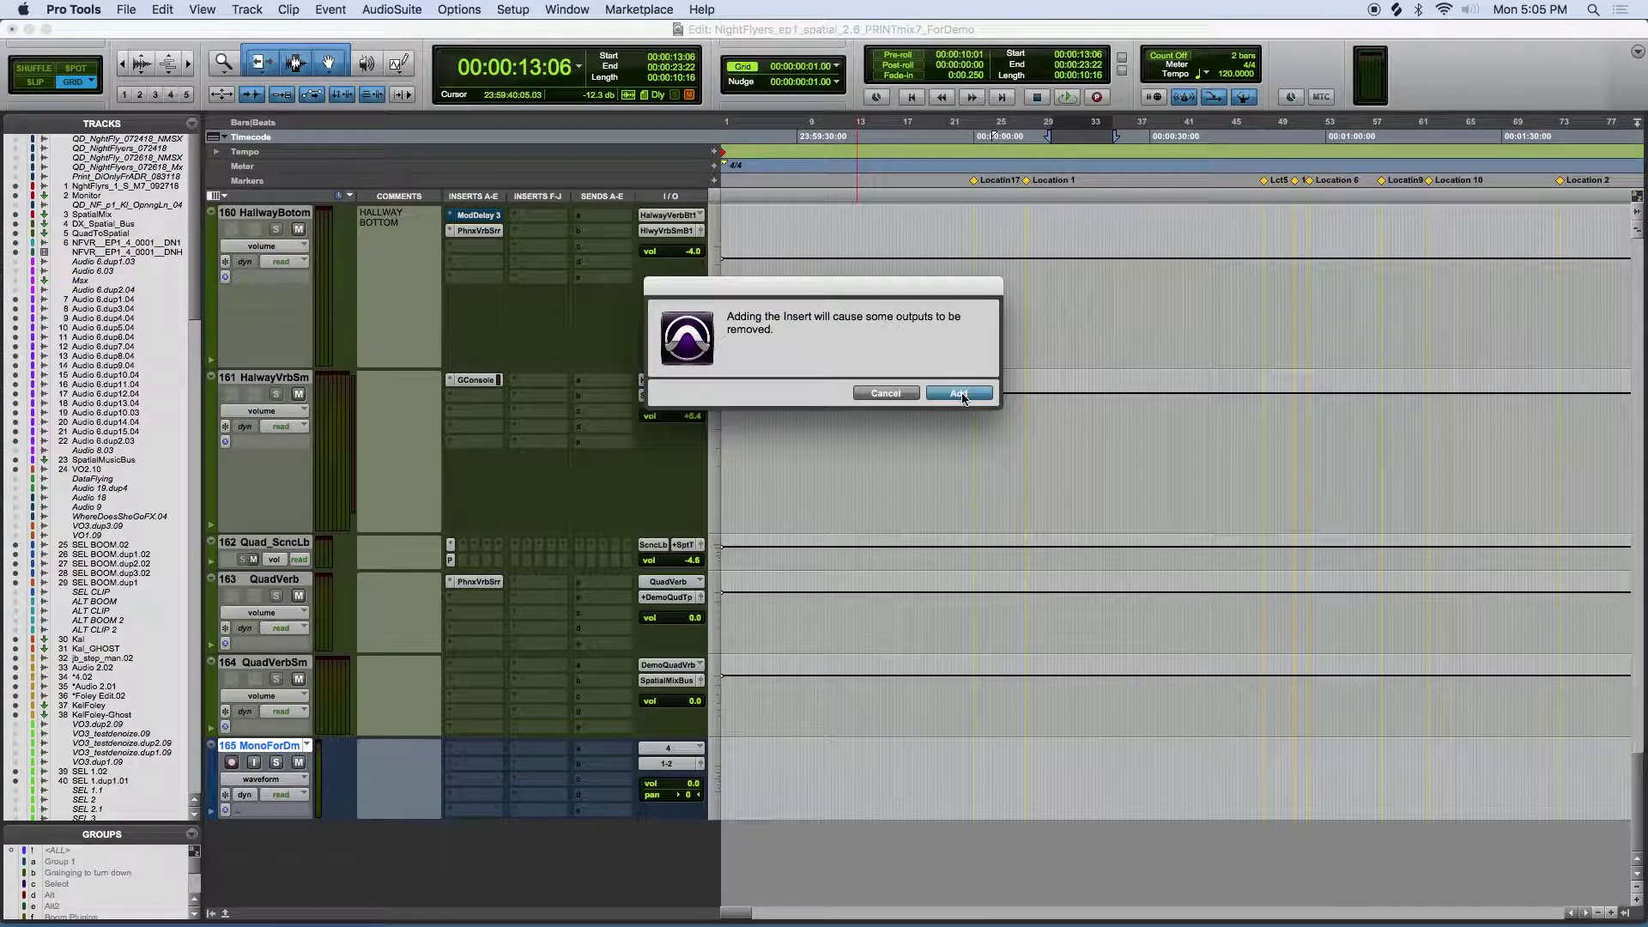
left_click(959, 394)
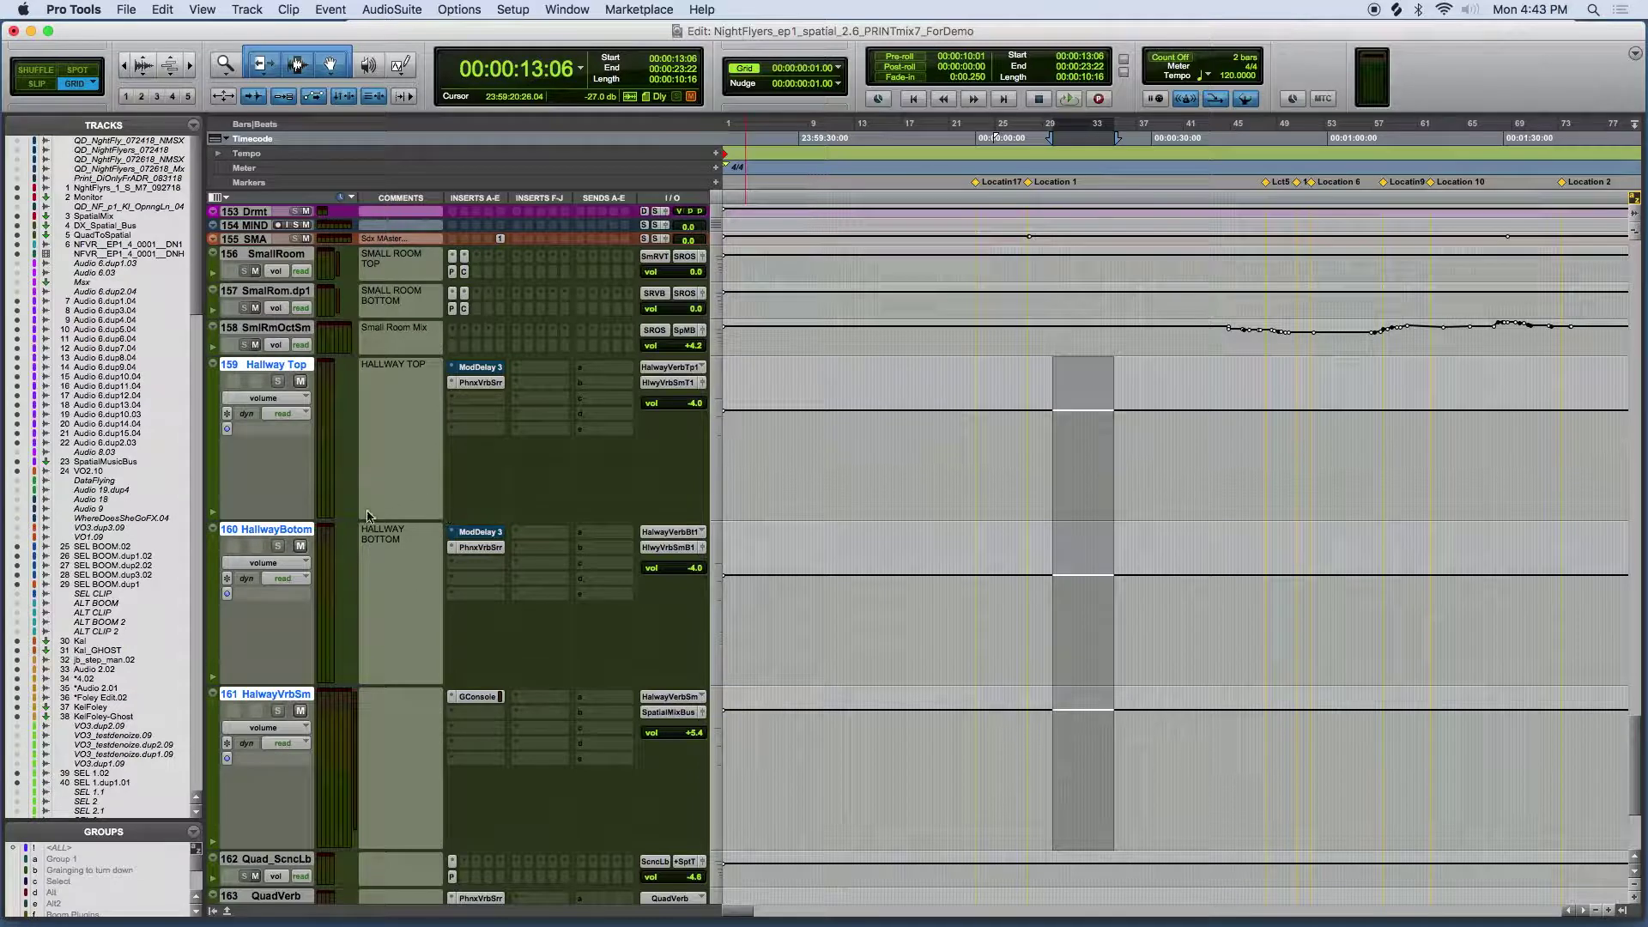
- In the I/O Bus tab, expand Hallway Verb and Hallway Verb Sum to check their Top 1/Bot 1 sub-paths
left_click(513, 9)
left_click(520, 106)
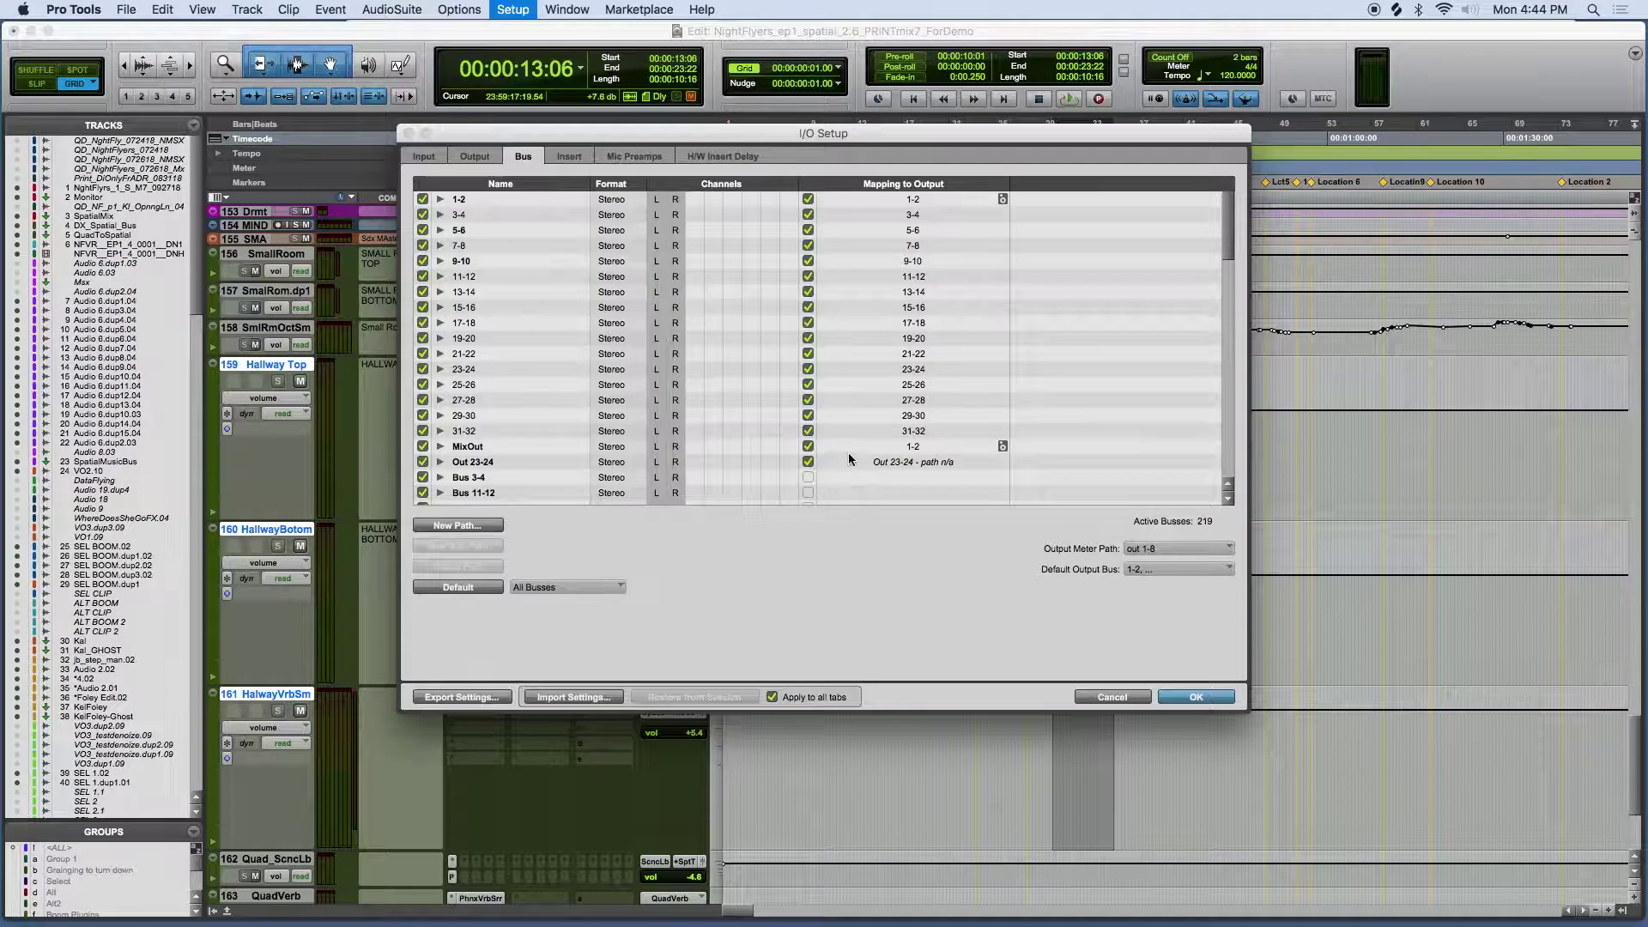
scroll(577, 281, "down", 3)
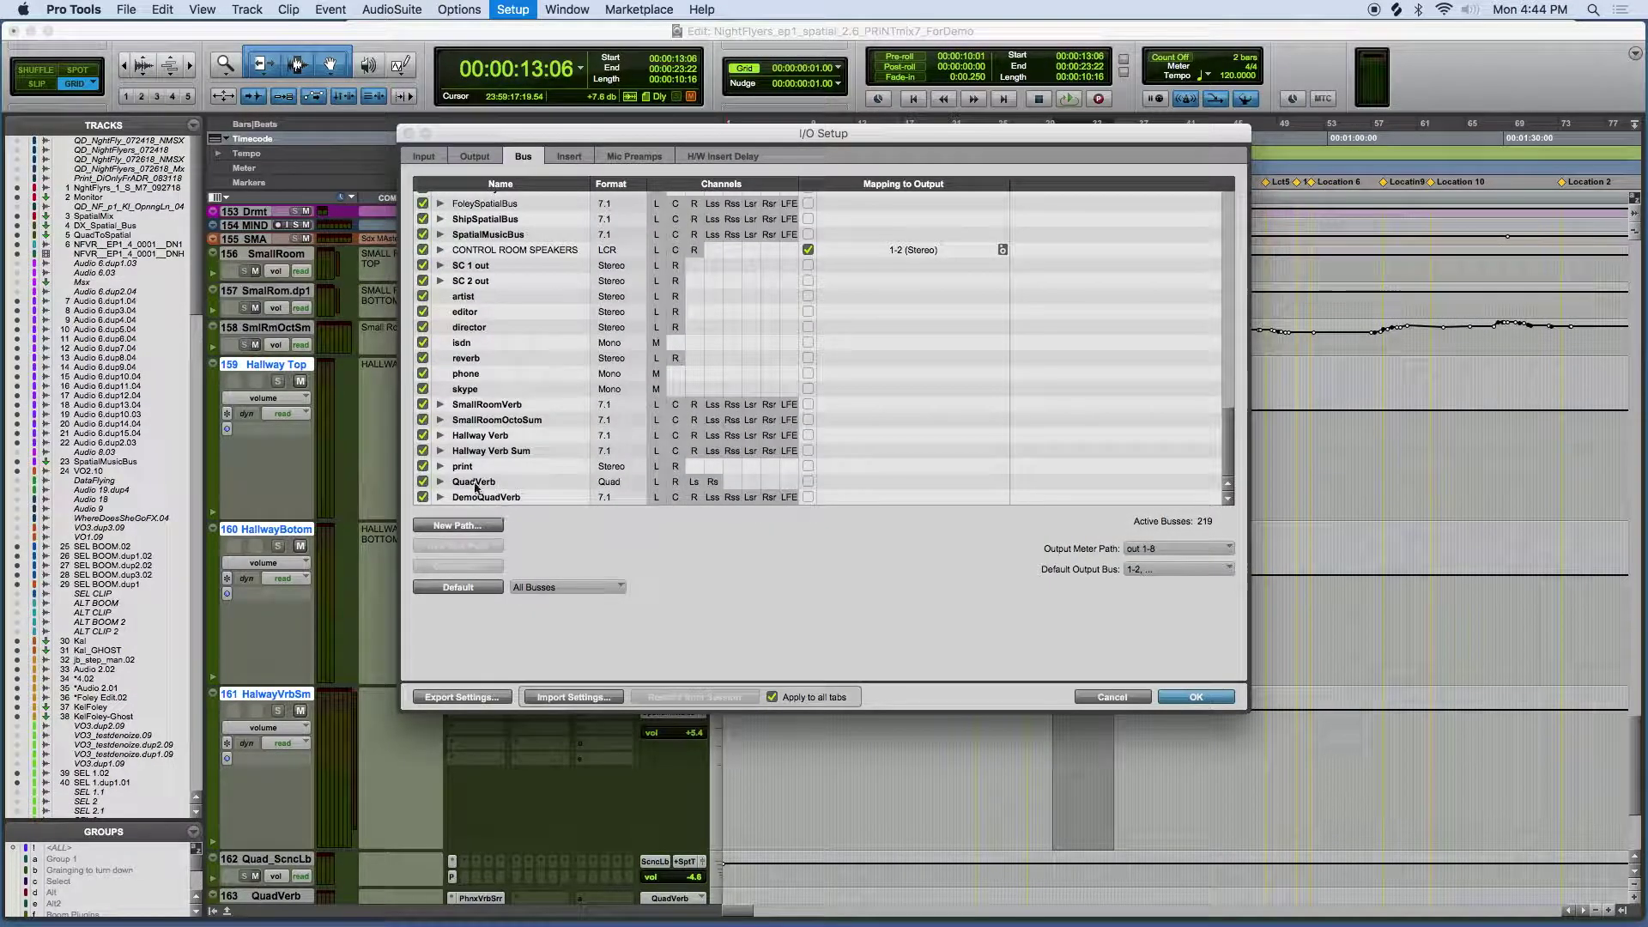
left_click(441, 435)
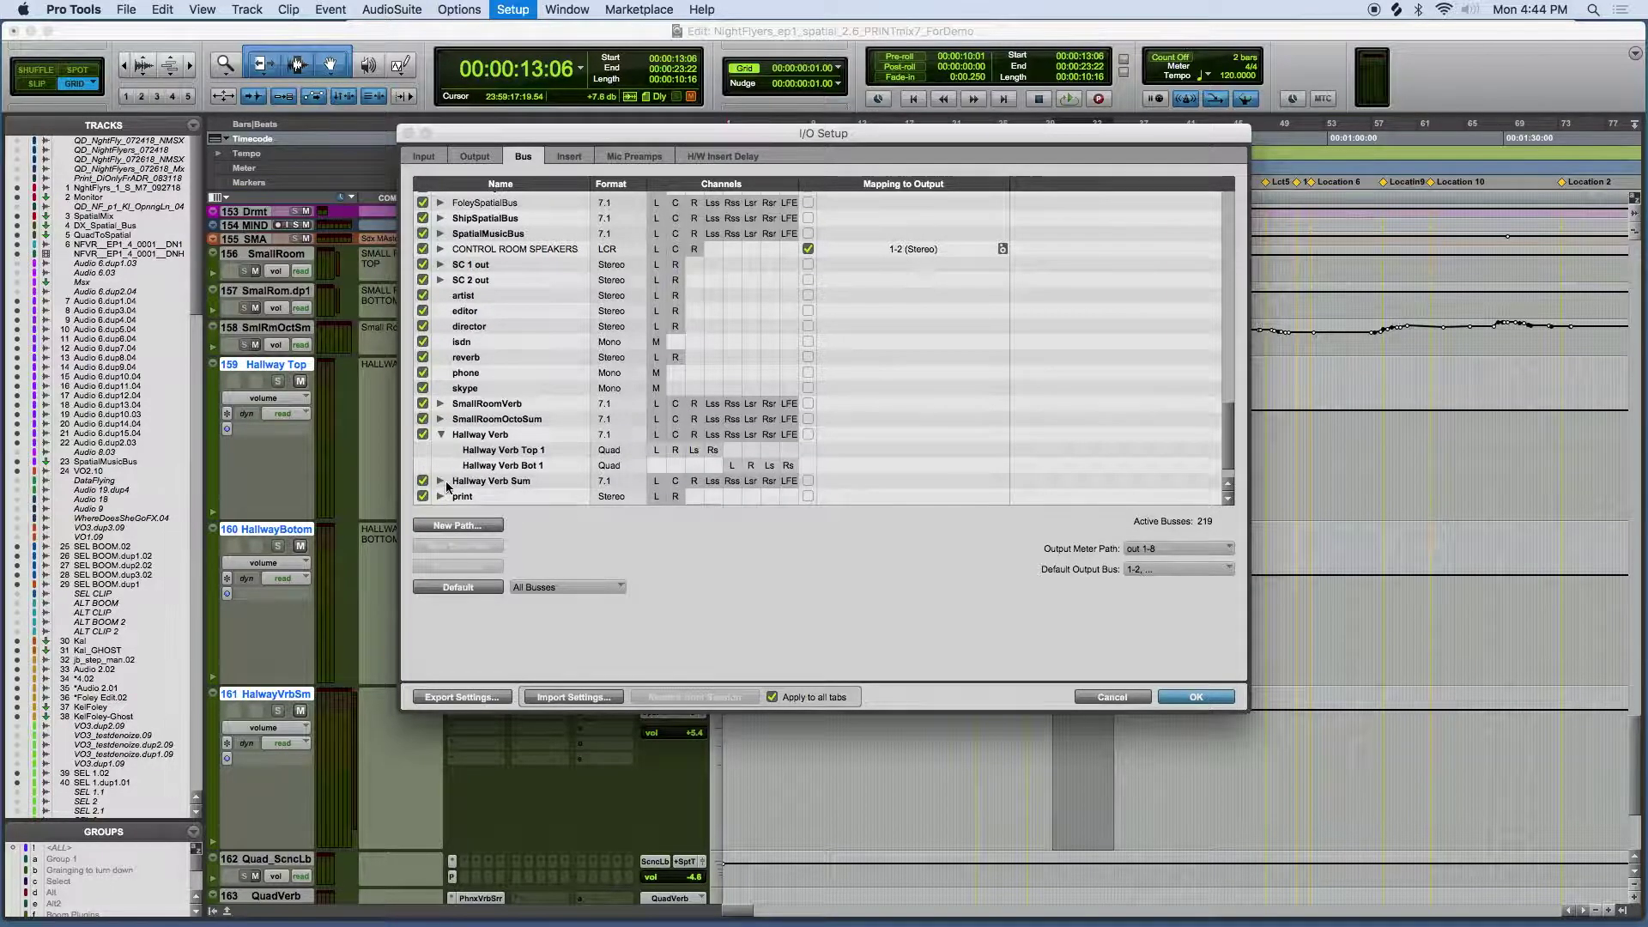
left_click(441, 482)
scroll(464, 446, "down", 3)
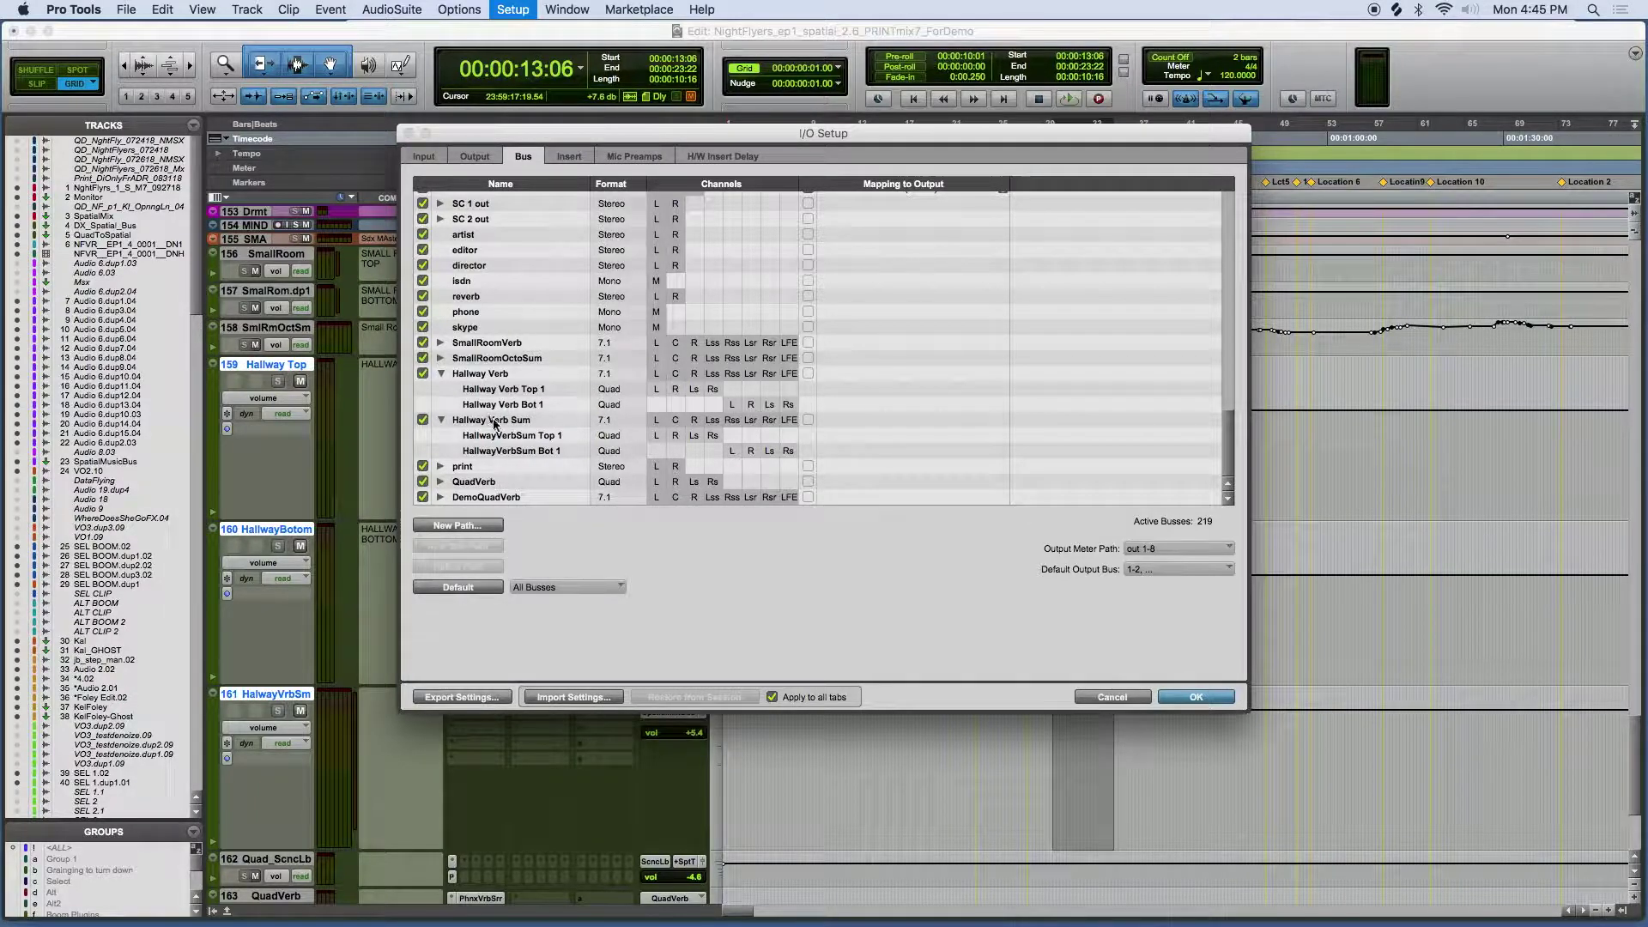
left_click(495, 420)
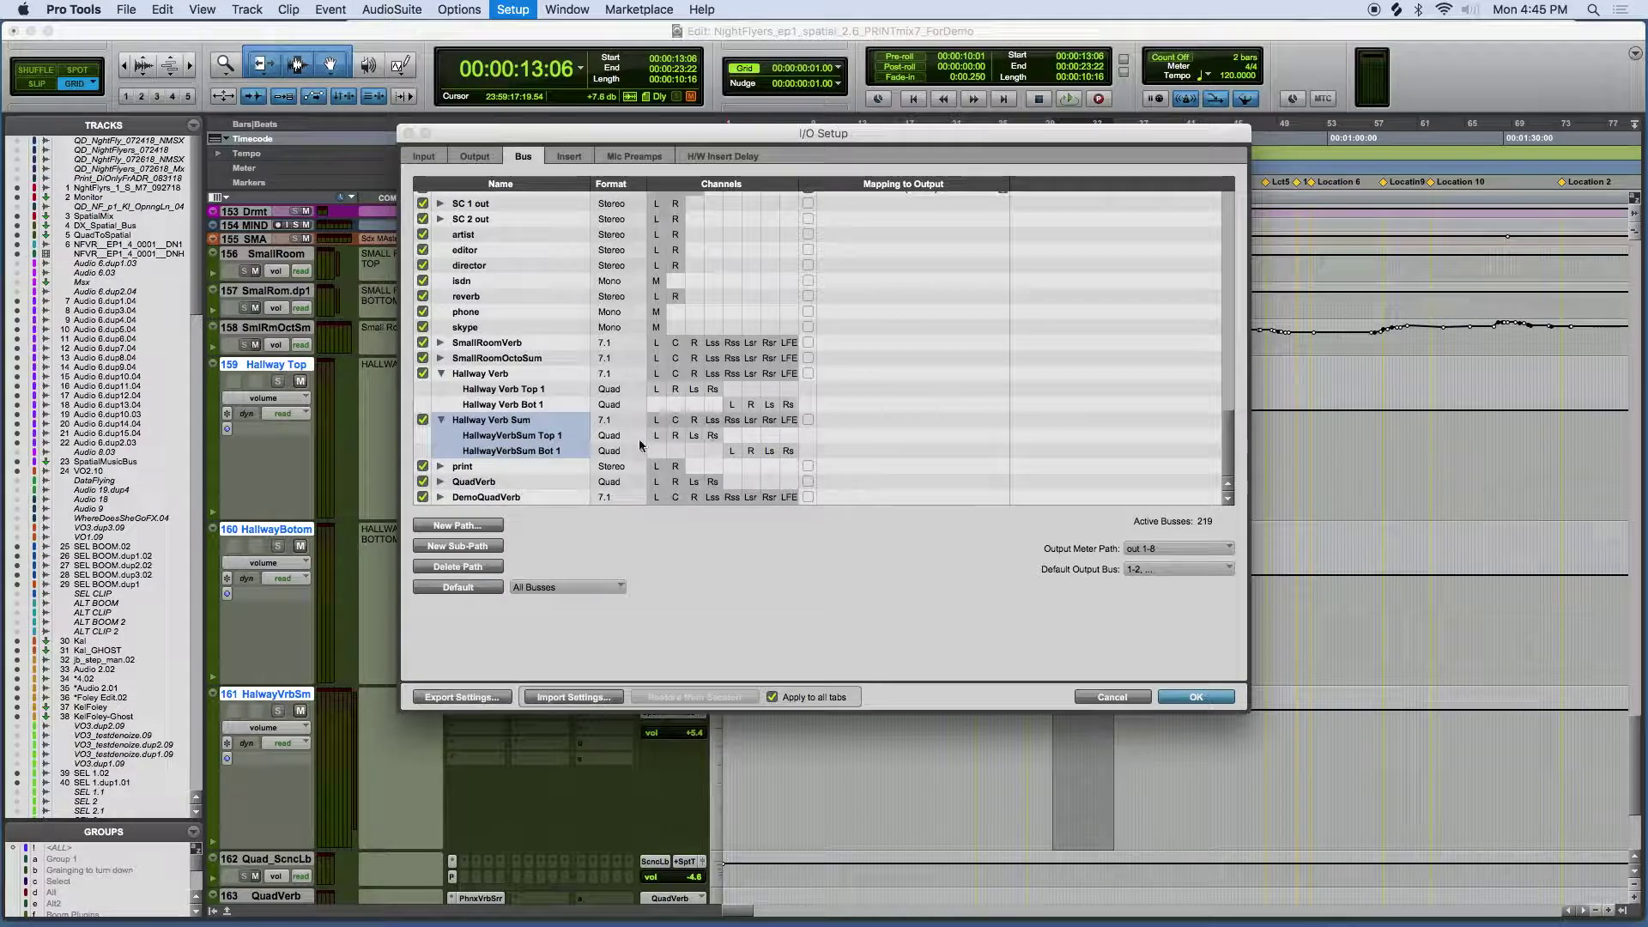
key("Return")
- Check track 161's output routing, stack both reverb windows on their 3D tabs, and set linked Mix to 49 %
left_click(672, 719)
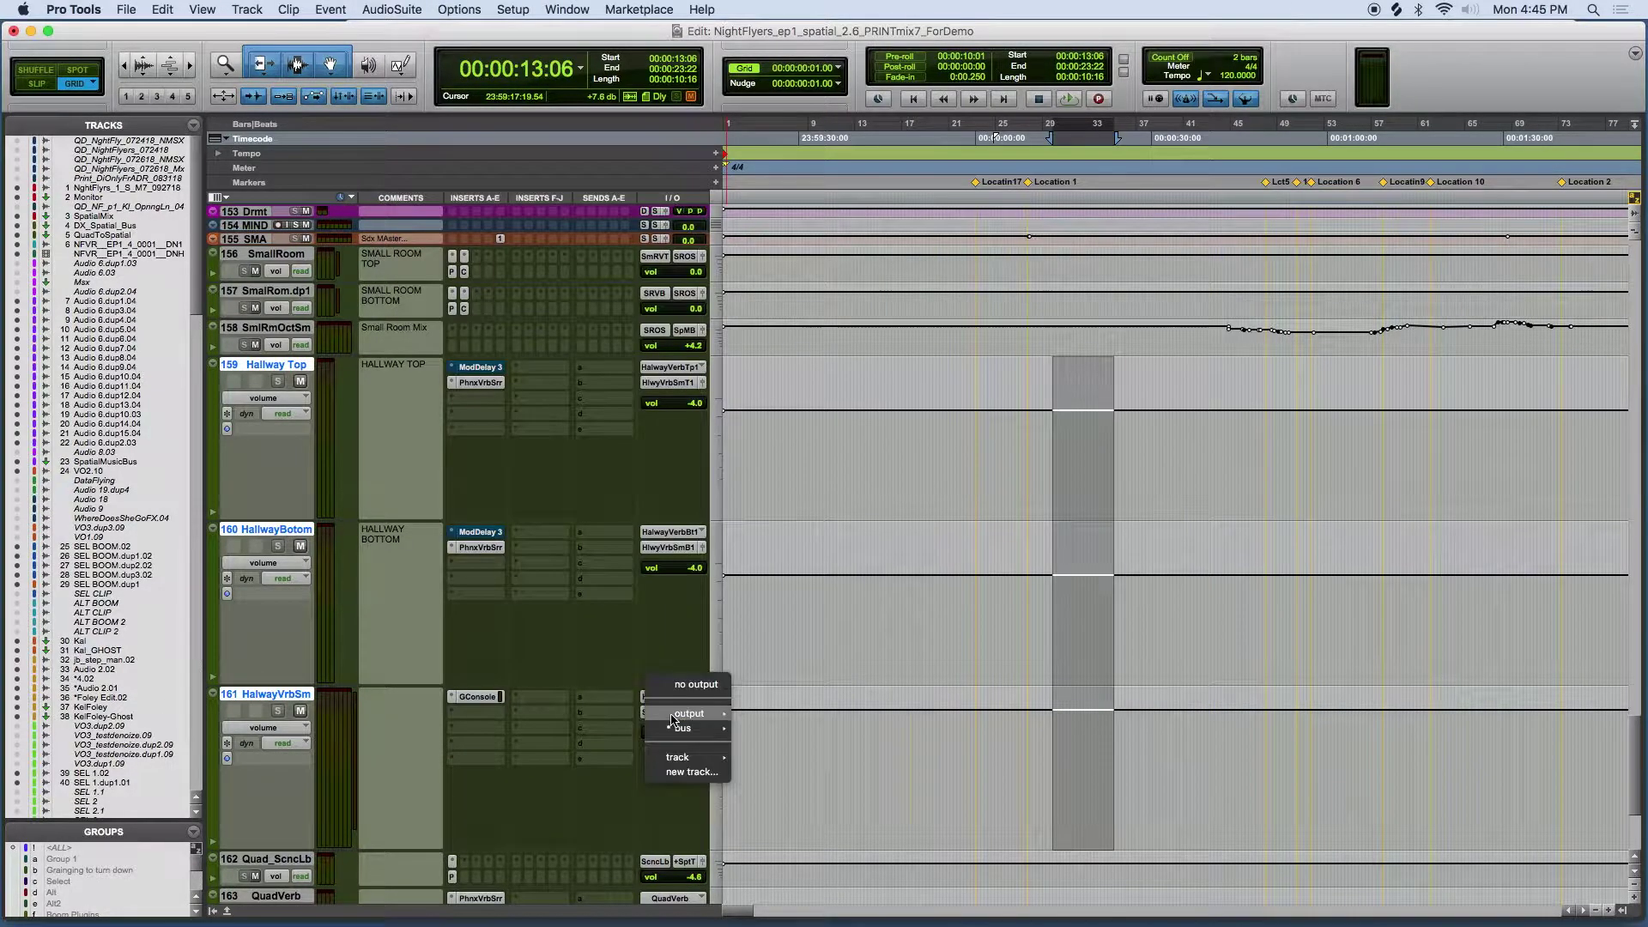
mouse_move(684, 728)
mouse_move(799, 732)
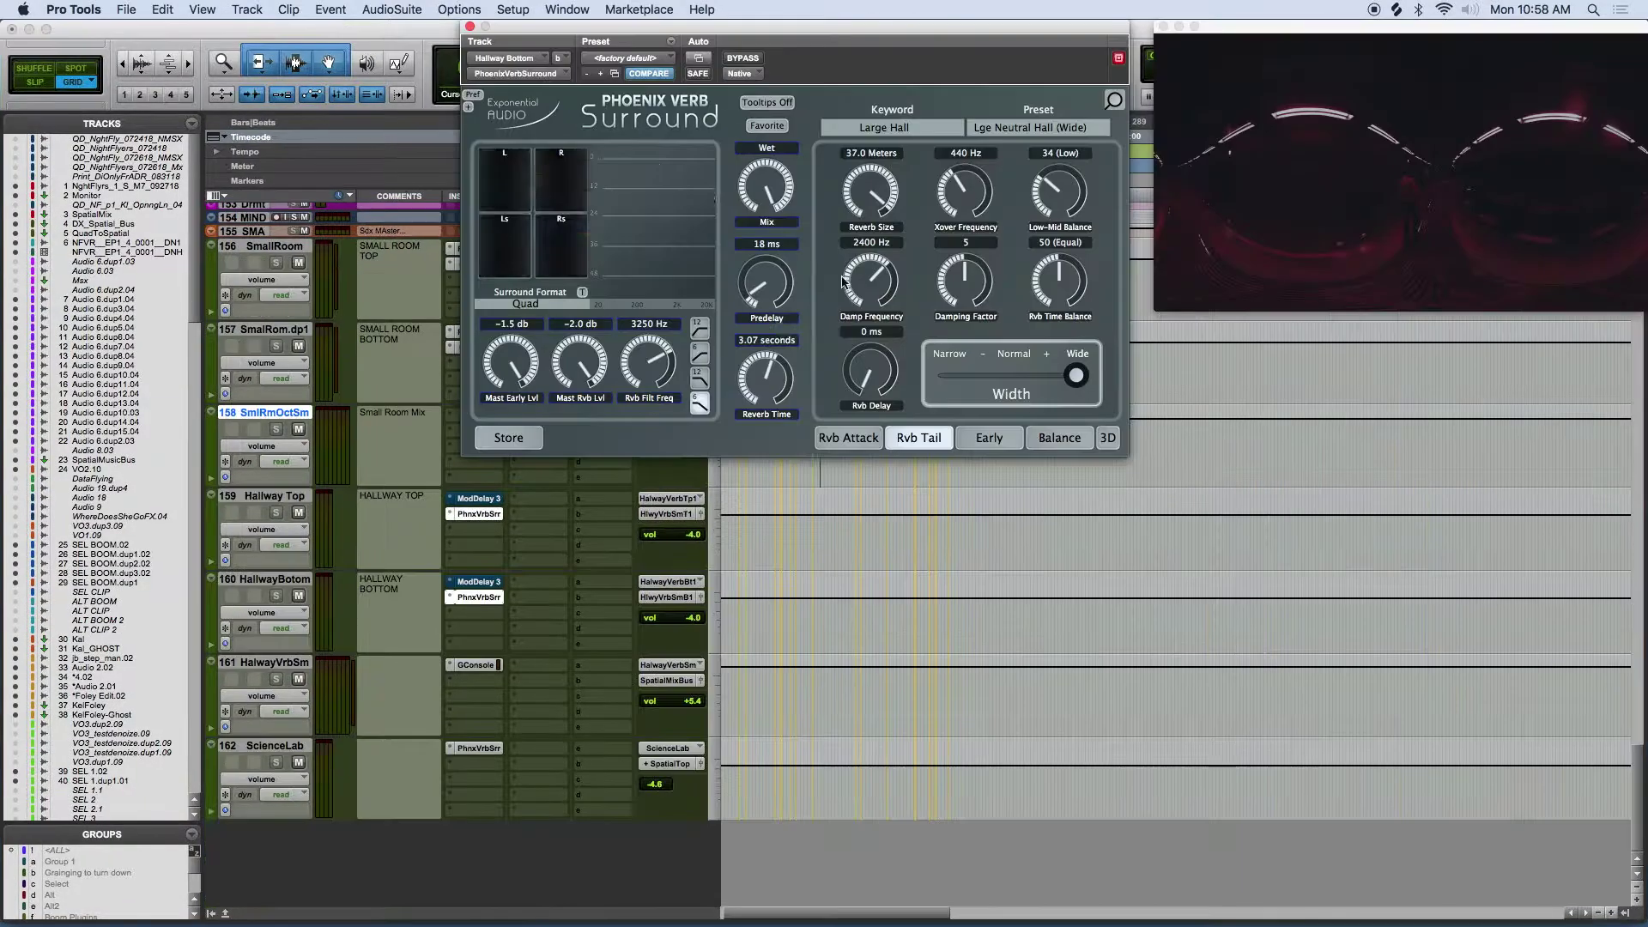
left_click_drag(703, 471, 731, 477)
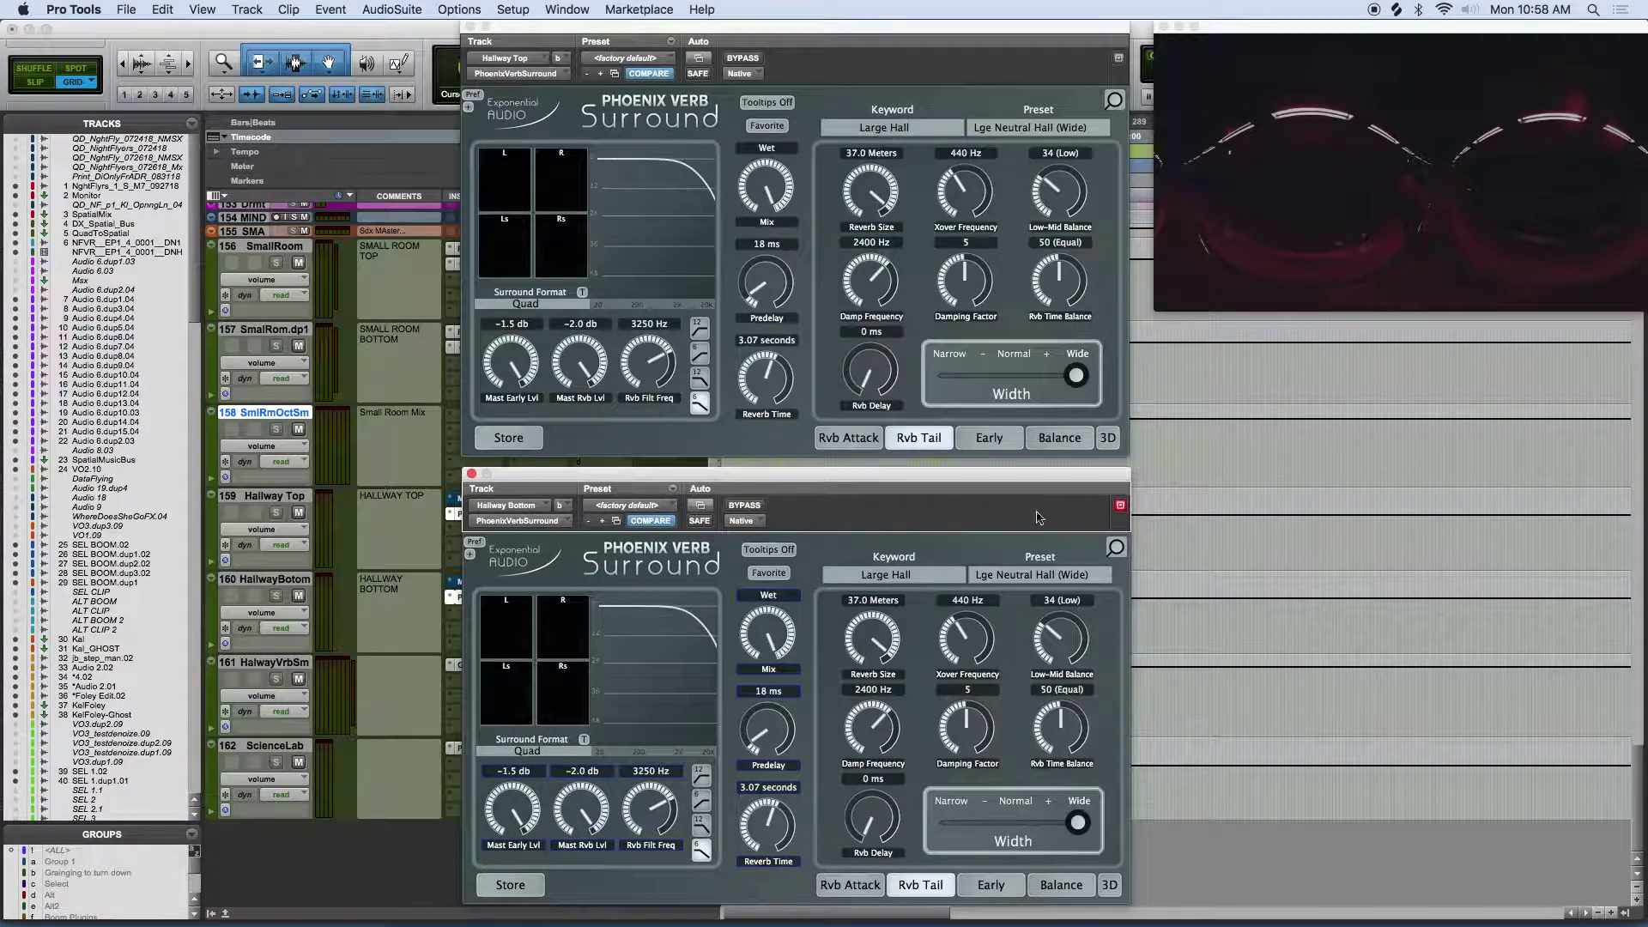
left_click(1108, 437)
left_click(1109, 887)
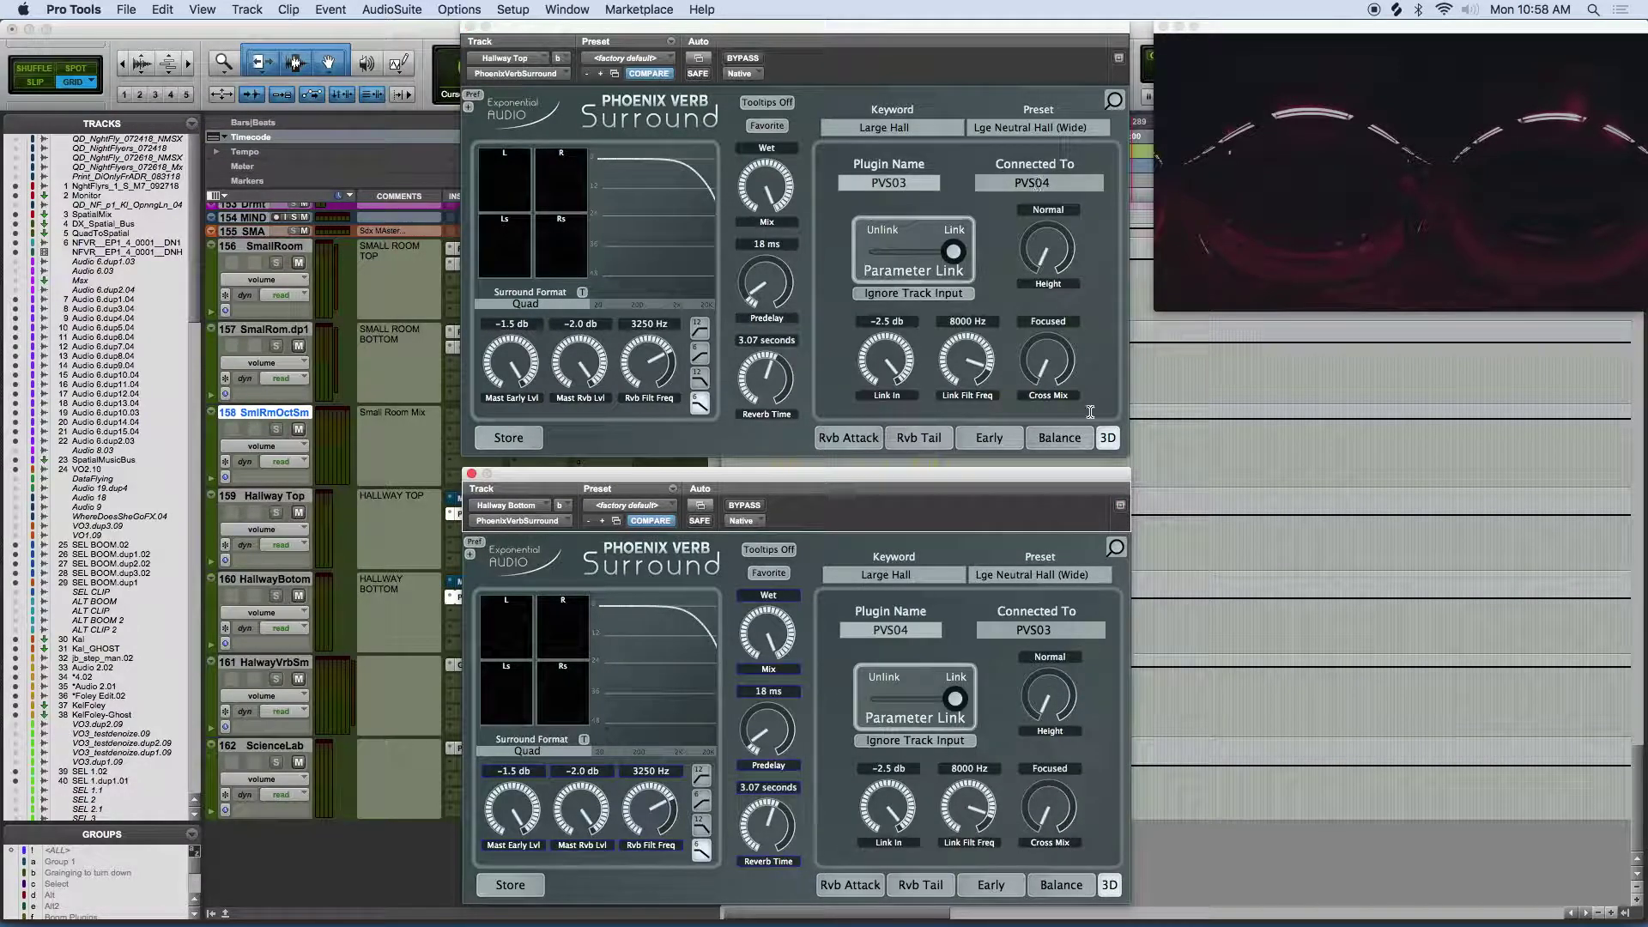
mouse_move(773, 187)
left_mouse_down()
mouse_move(783, 299)
mouse_move(750, 183)
left_mouse_up()
- Adjust the top reverb's Reverb Size on the Rvb Tail tab, then show the bottom reverb's tail settings
left_click(850, 439)
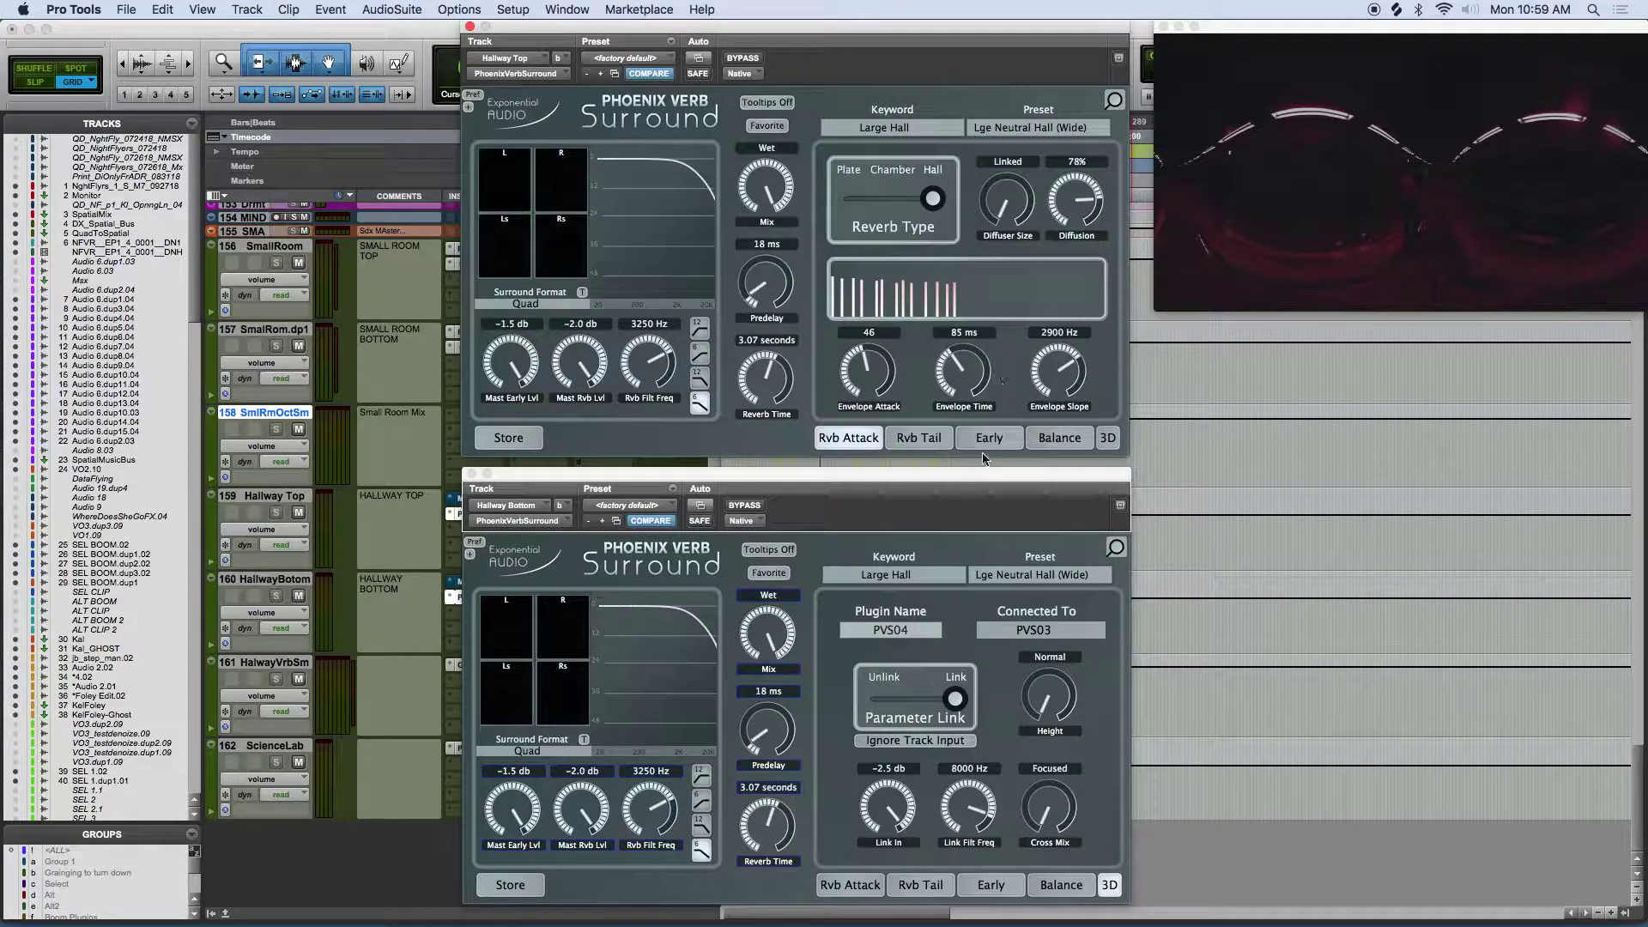
left_click(1108, 438)
left_click(1060, 438)
left_click(856, 439)
left_click(919, 438)
left_click_drag(872, 202, 901, 158)
left_click(920, 885)
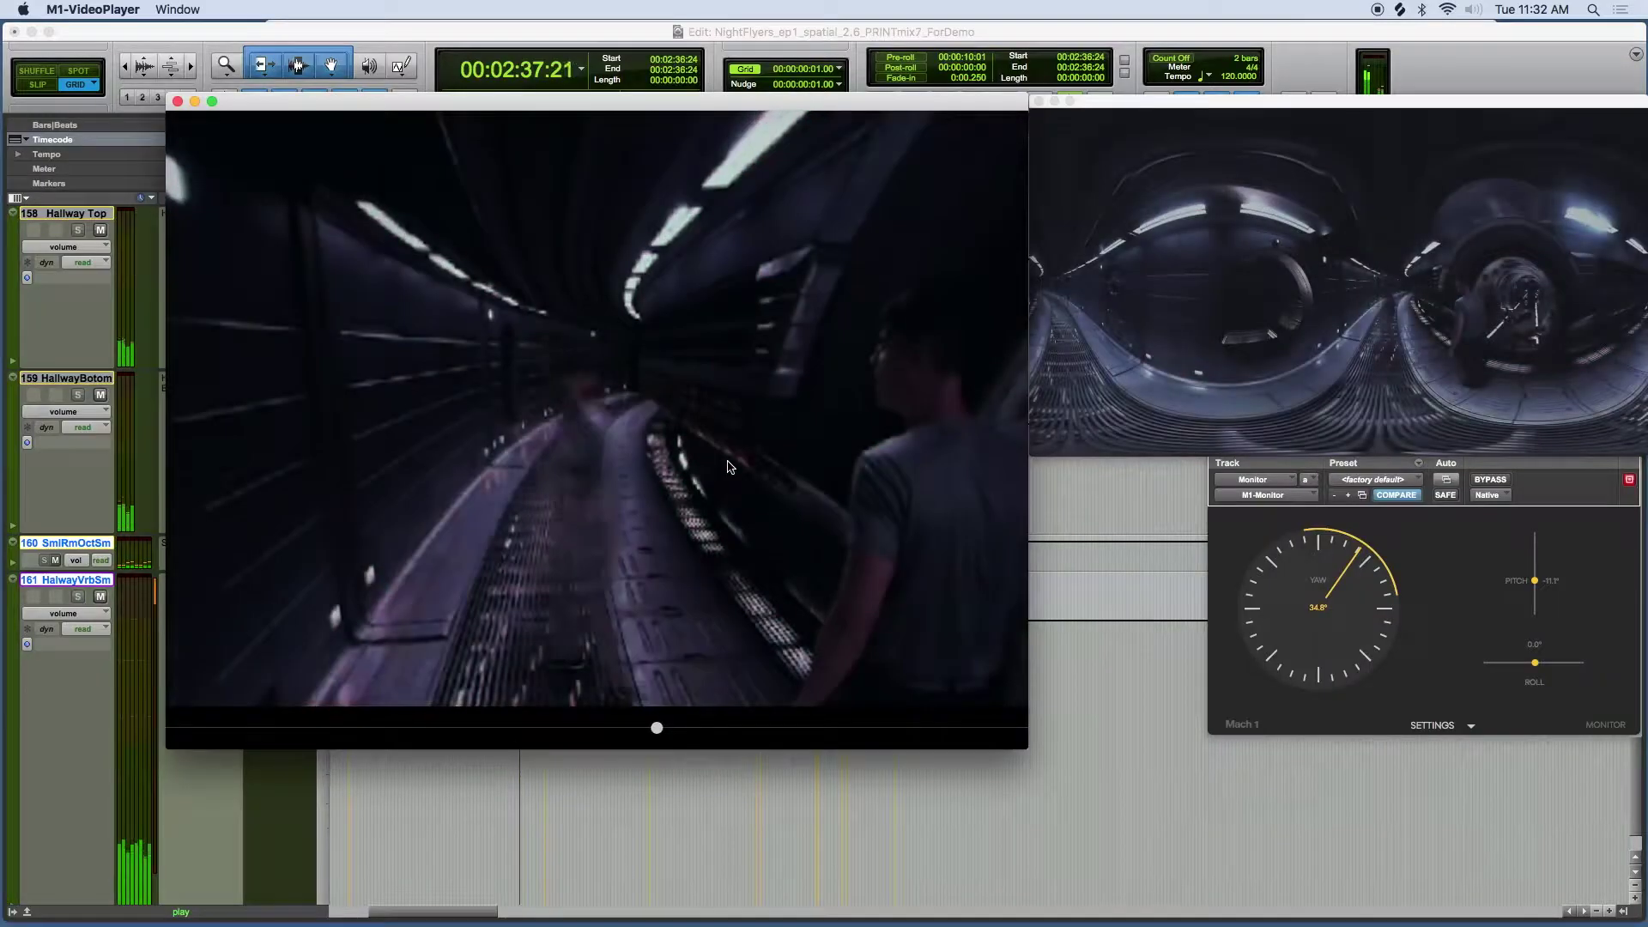
- Turn the 360° corridor view back and forth during playback, with M1-Monitor yaw following to 38.6°
mouse_move(705, 471)
left_mouse_down()
mouse_move(493, 473)
mouse_move(736, 479)
mouse_move(719, 486)
mouse_move(798, 517)
mouse_move(549, 489)
mouse_move(695, 422)
mouse_move(655, 440)
left_mouse_up()
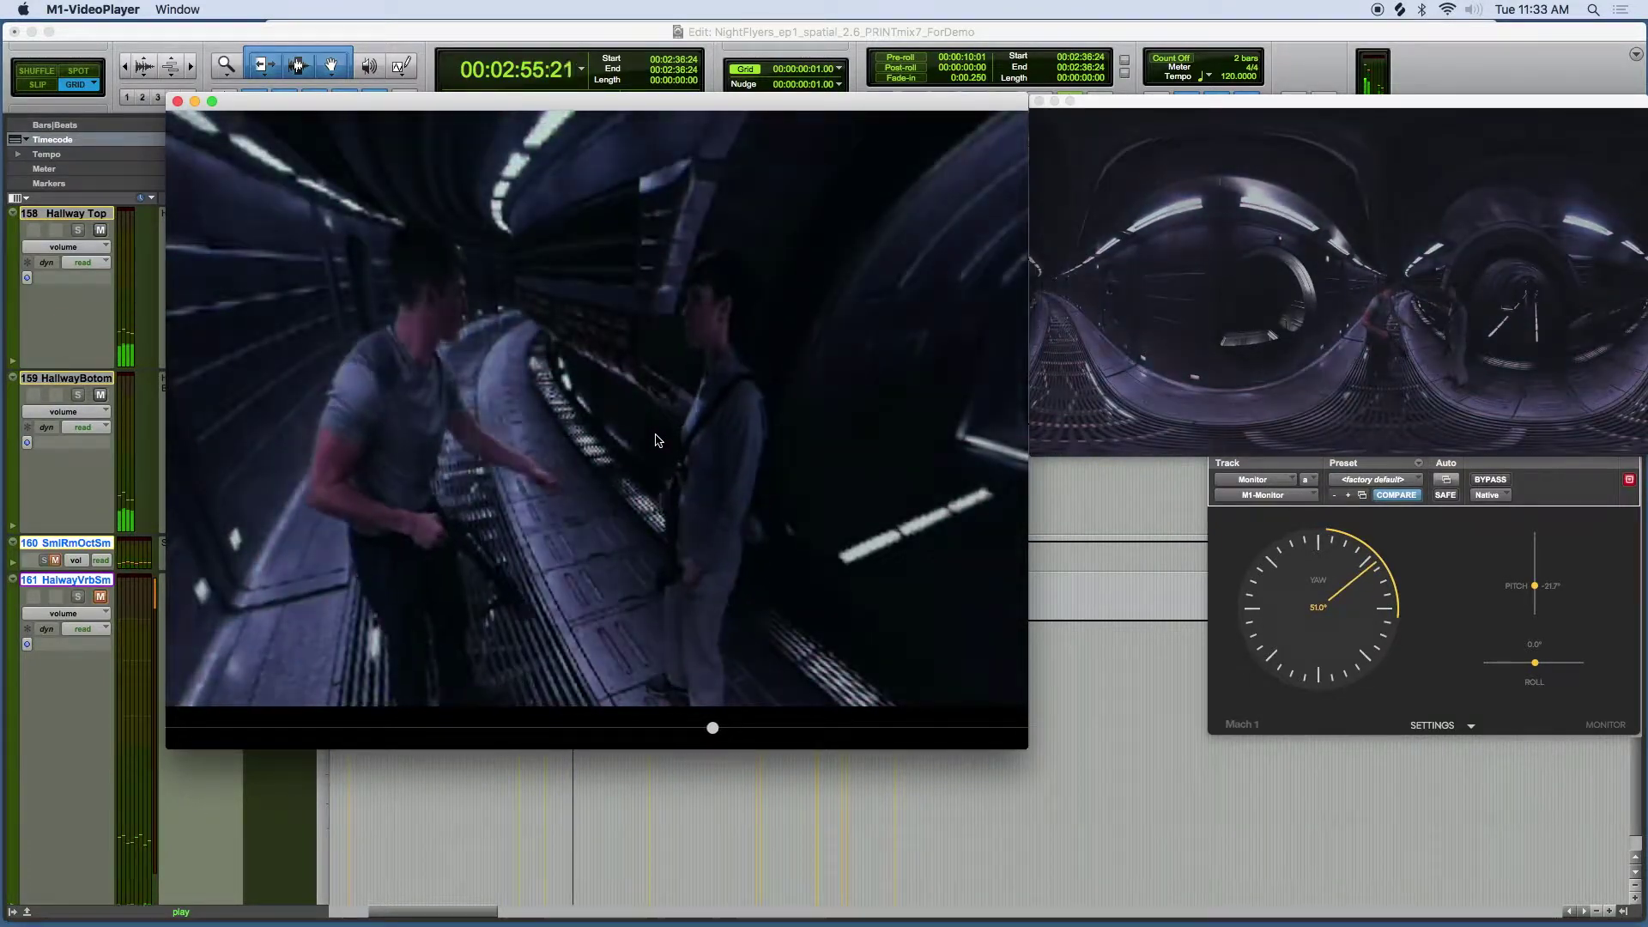
left_click_drag(638, 441, 895, 444)
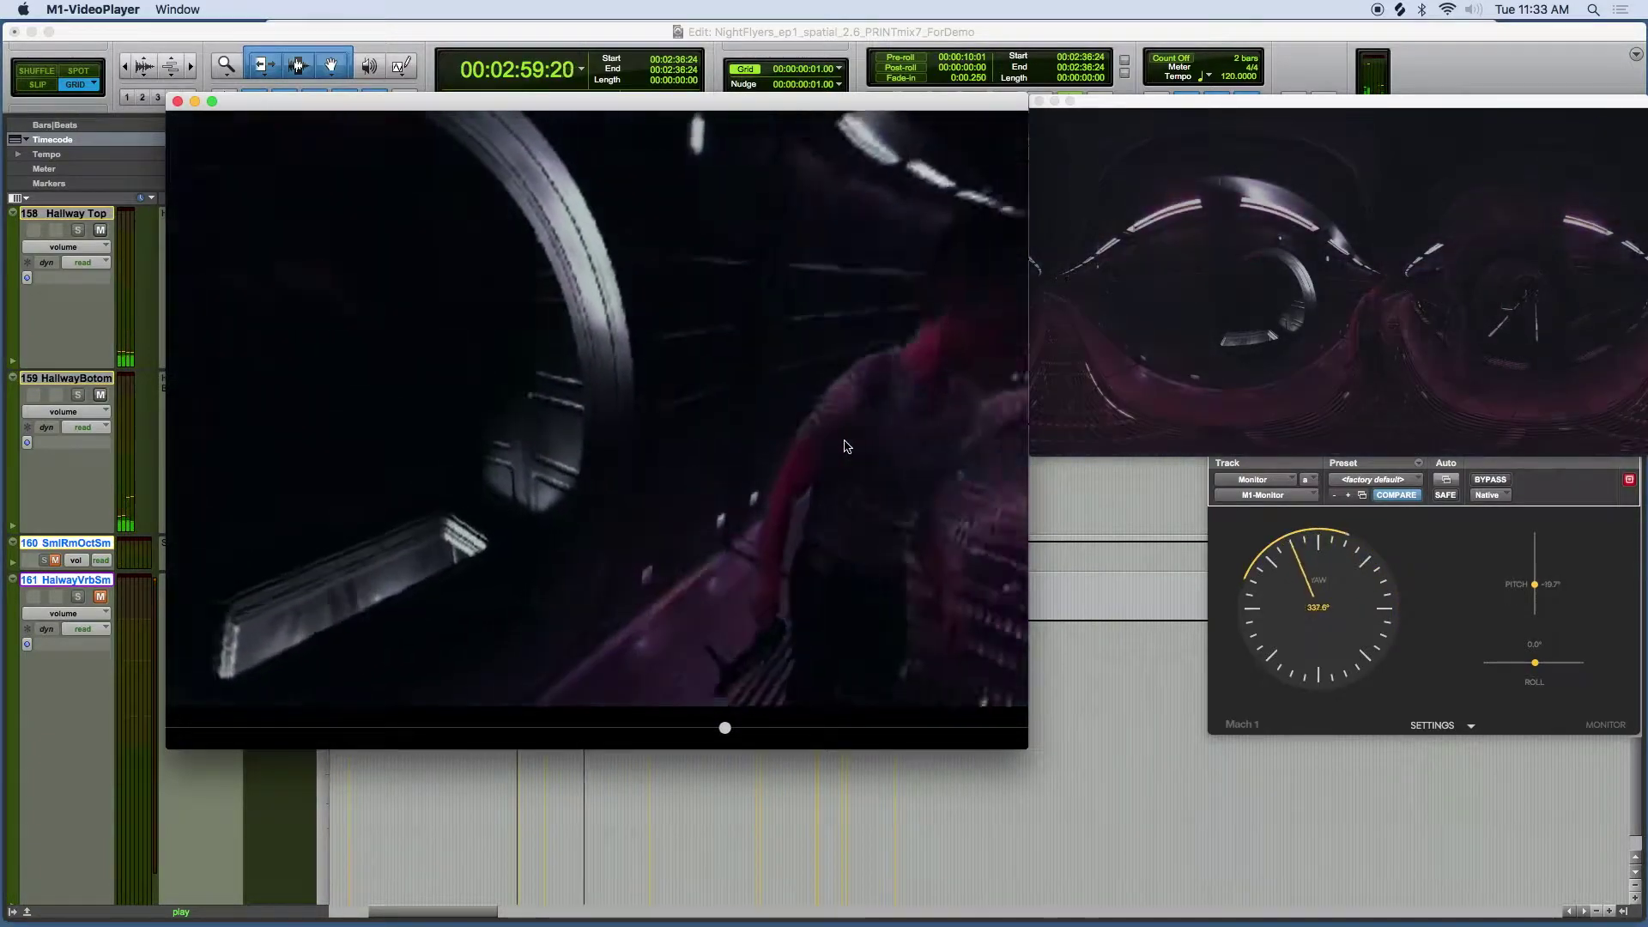
left_click_drag(845, 445, 695, 448)
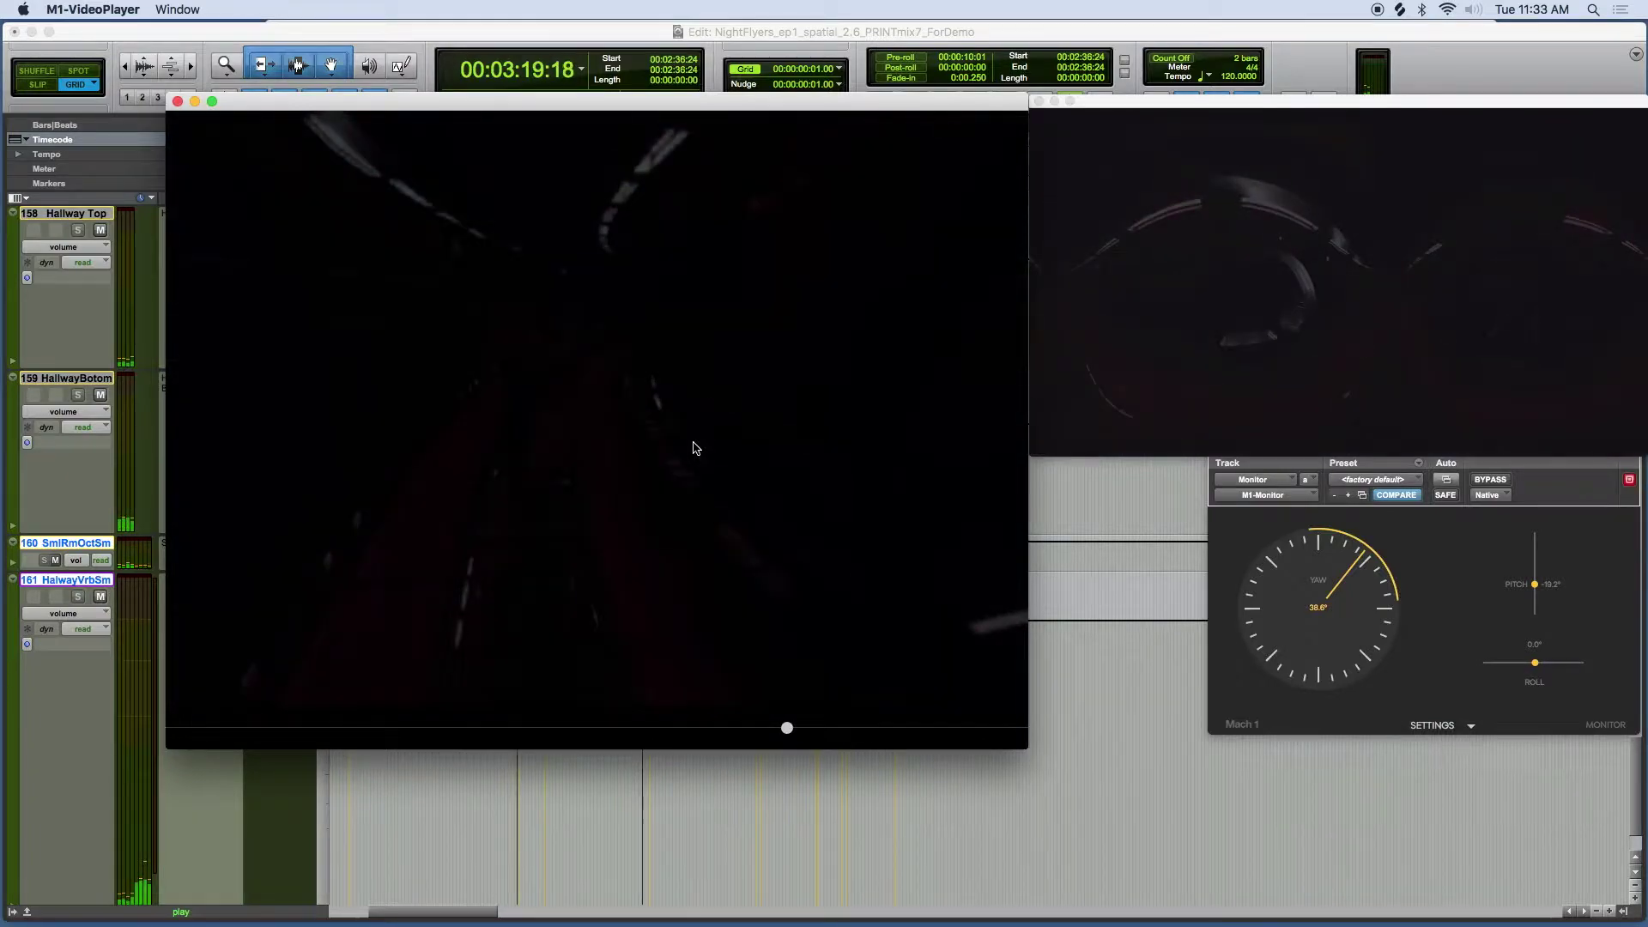